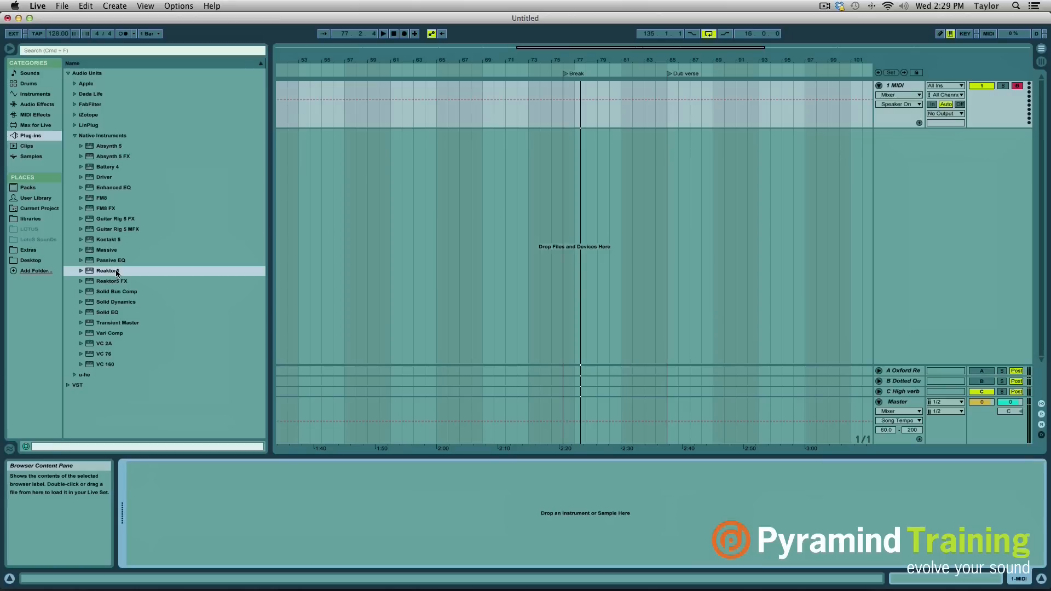
Load the Reaktor5 instrument onto the MIDI track and move its plug-in window to clear space
double_click(116, 271)
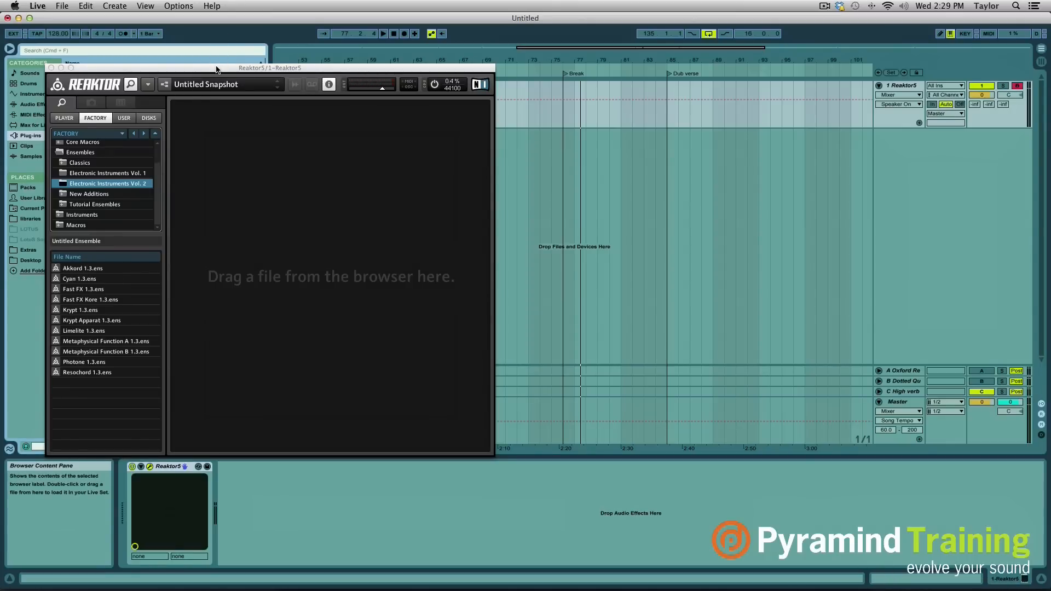
drag(217, 69, 308, 18)
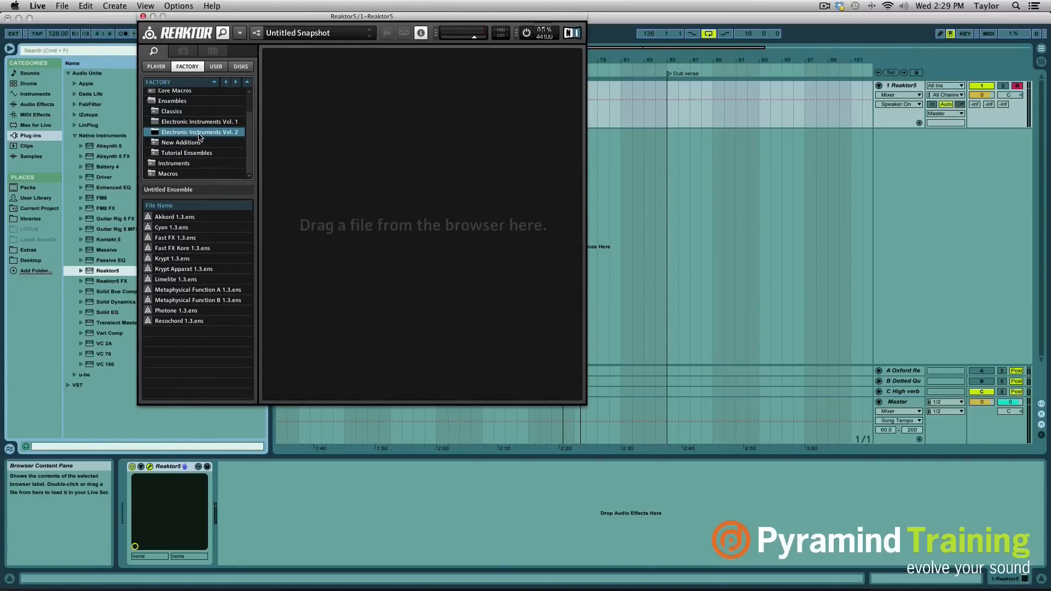
Load the Metaphysical Function A 1.3 ensemble from Electronic Instruments Vol. 2 in the factory Ensembles library
scroll(196, 126, up, 2)
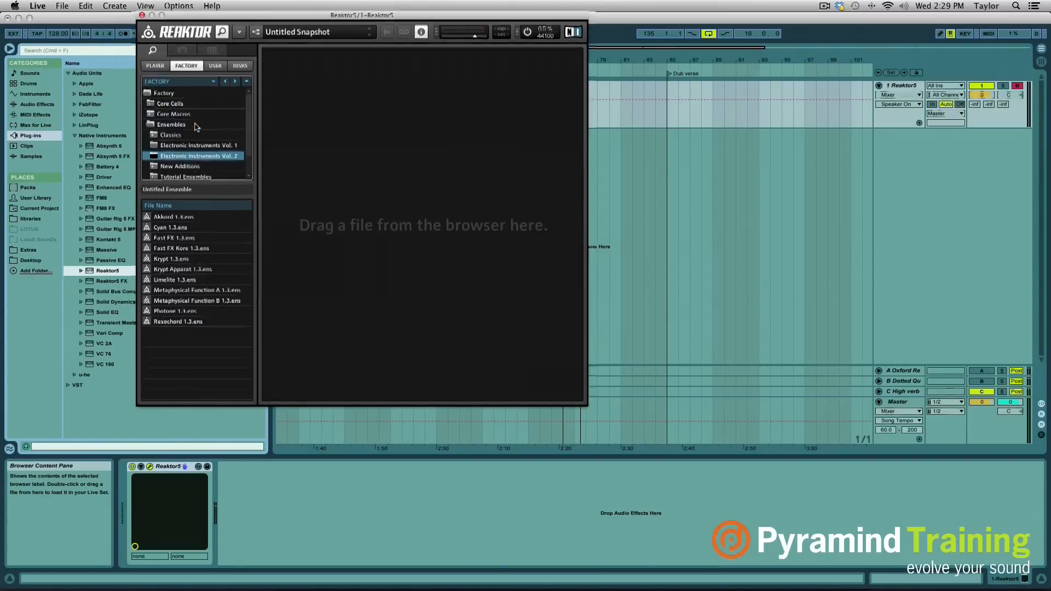
click(38, 85)
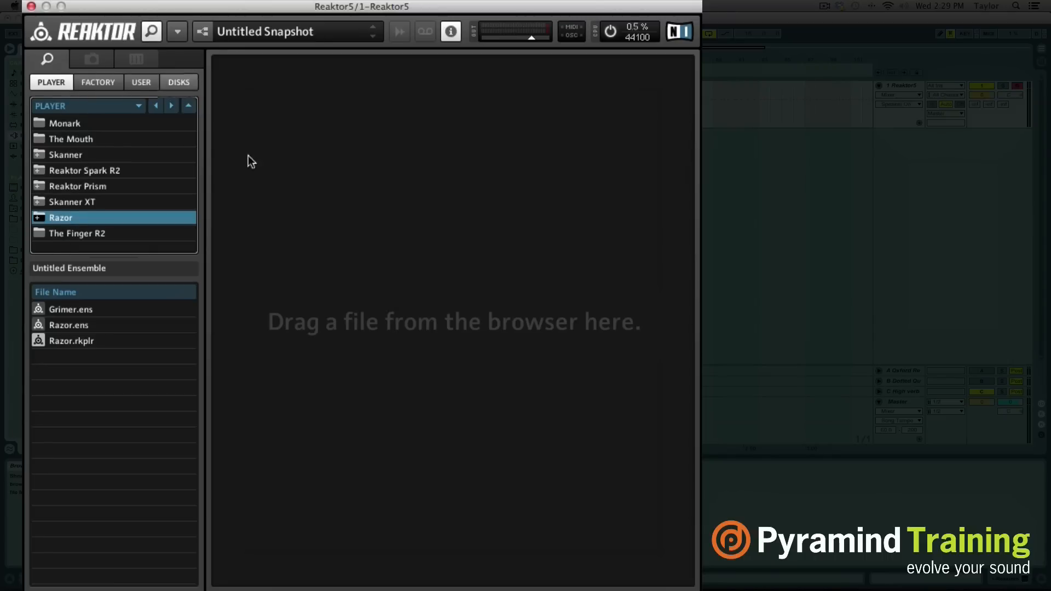
click(96, 84)
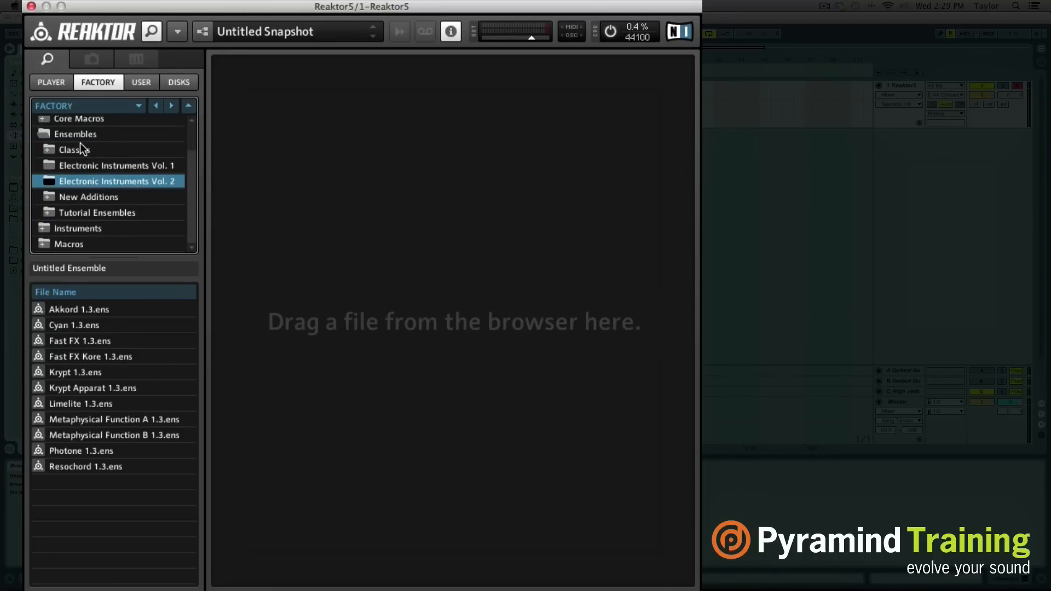
click(43, 134)
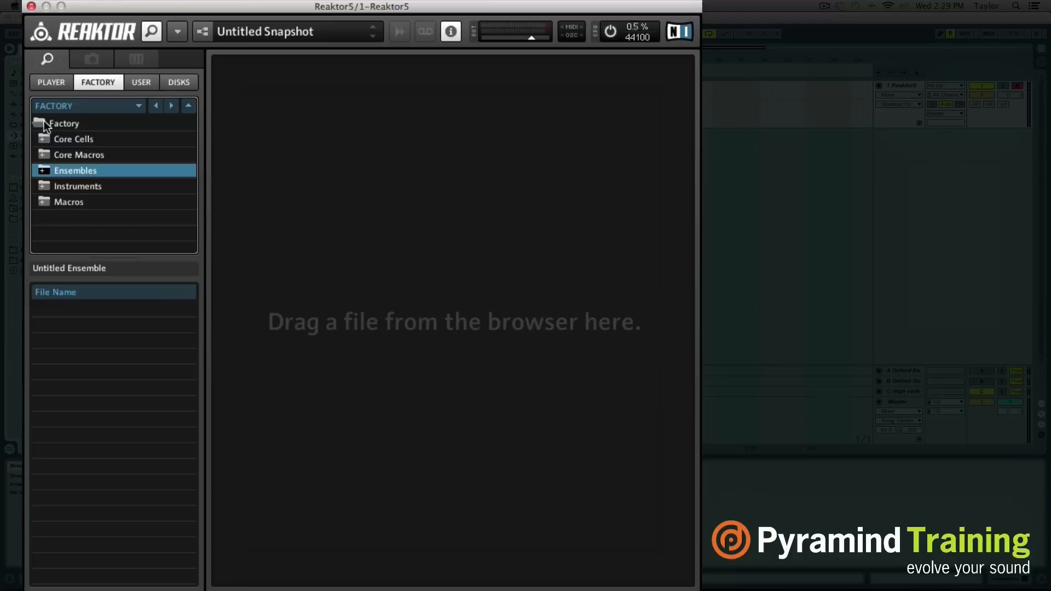
click(40, 123)
click(40, 123)
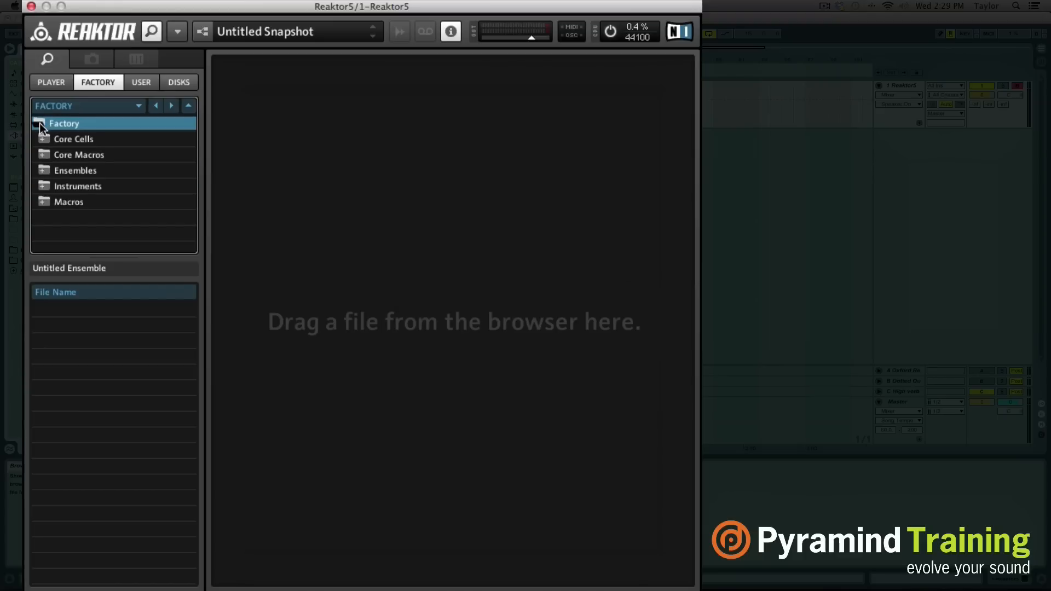
click(47, 170)
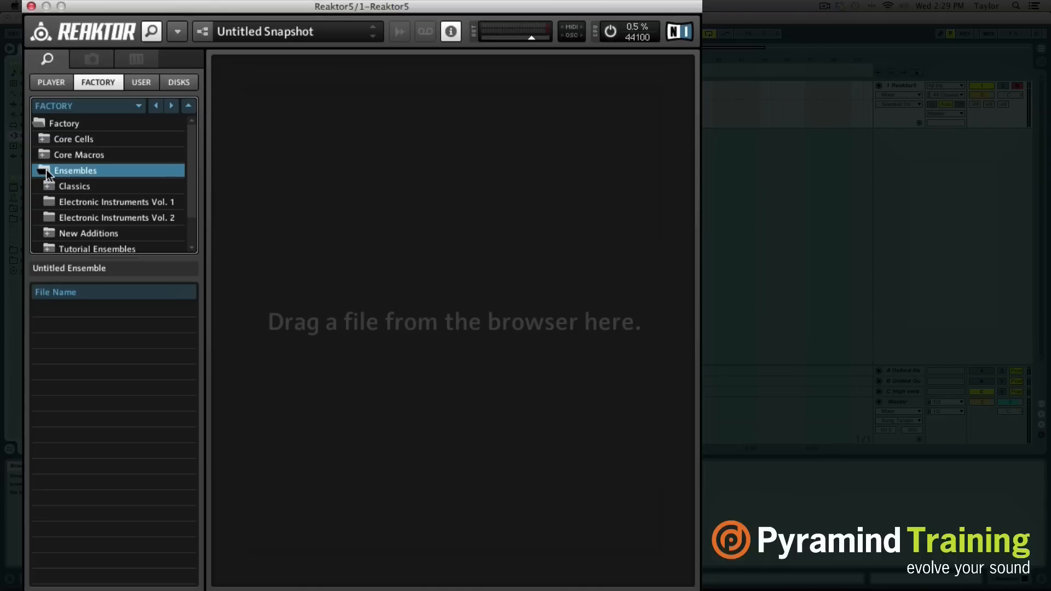
click(71, 219)
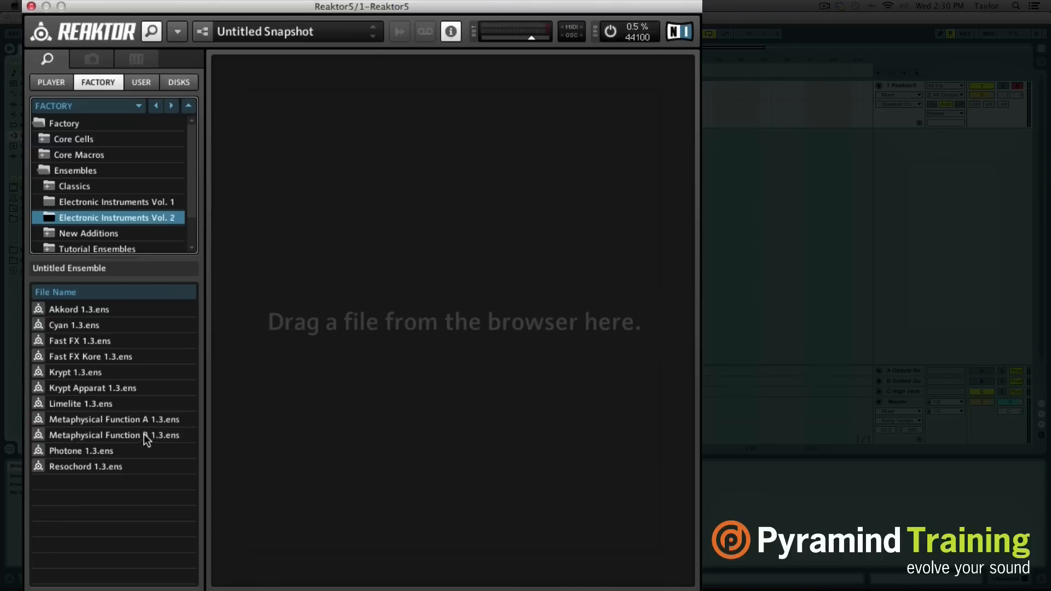
click(116, 419)
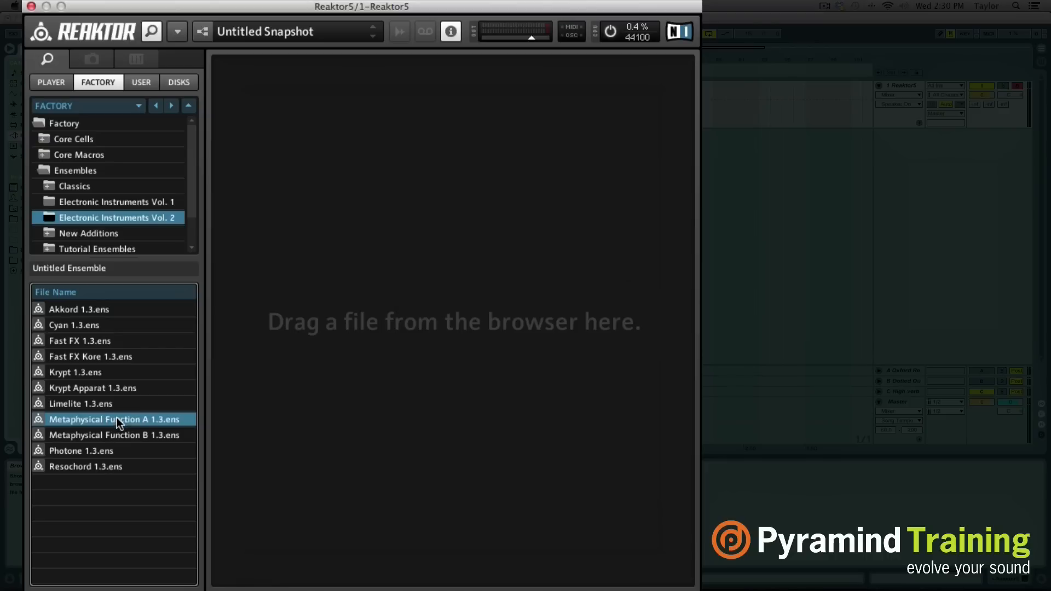
double_click(117, 417)
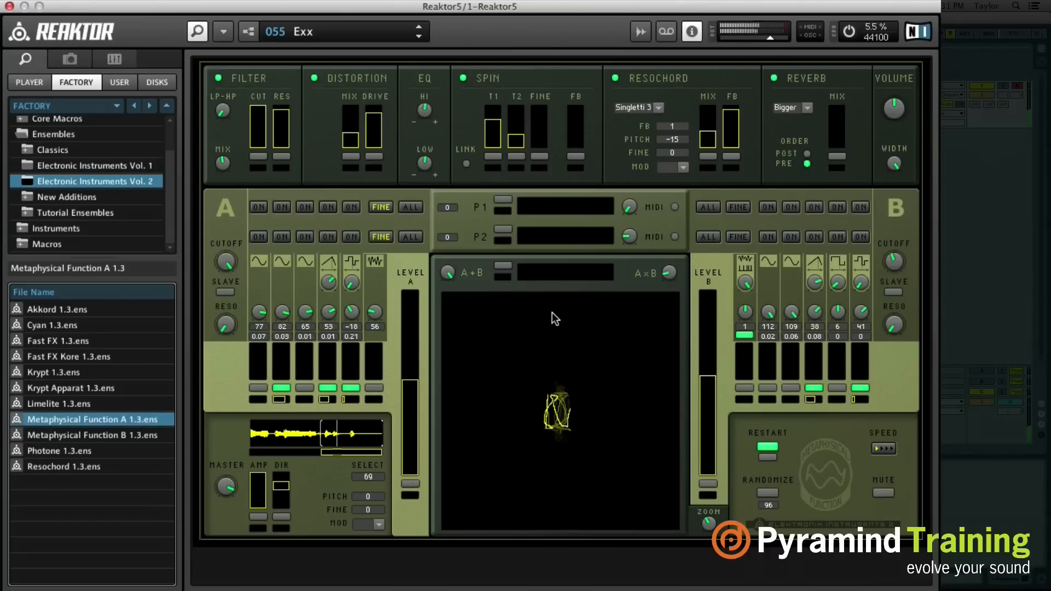
Look through the snapshots of Bank 1 with the ensemble muted, and unmute it after browsing
click(883, 492)
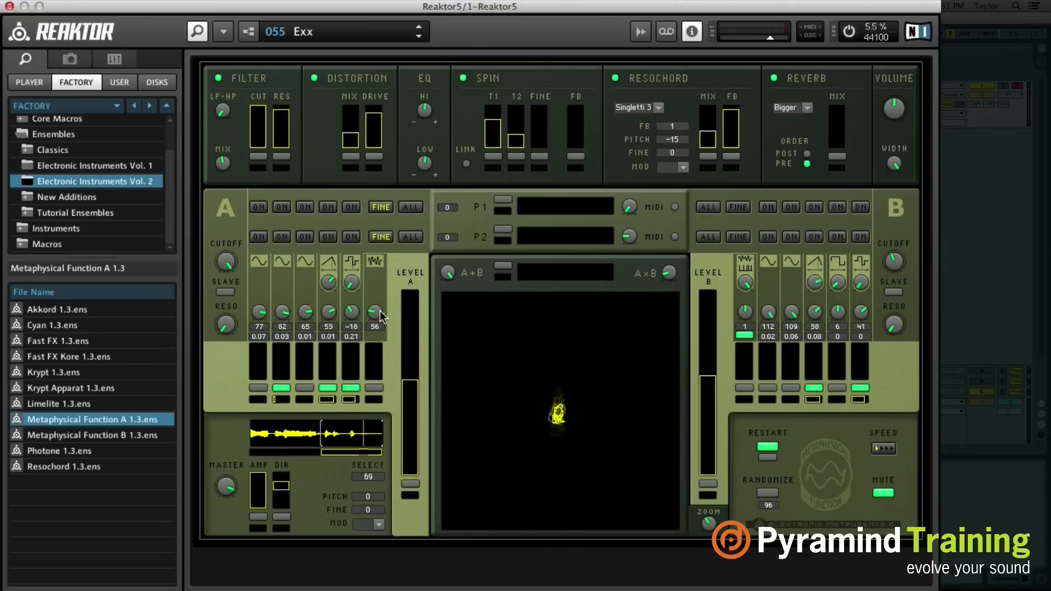
click(78, 58)
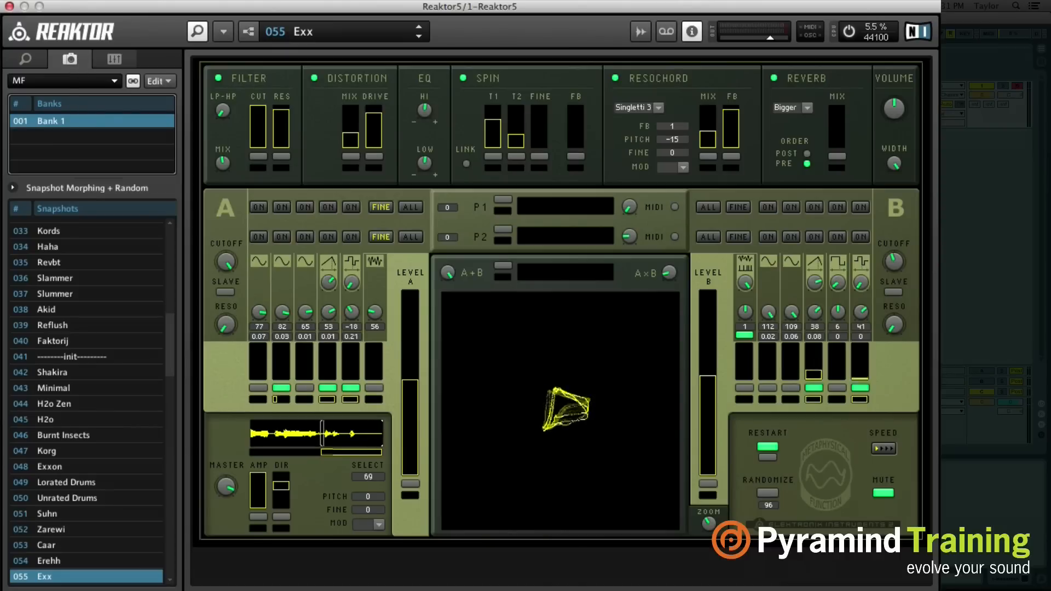
scroll(63, 310, down, 2)
scroll(64, 305, up, 12)
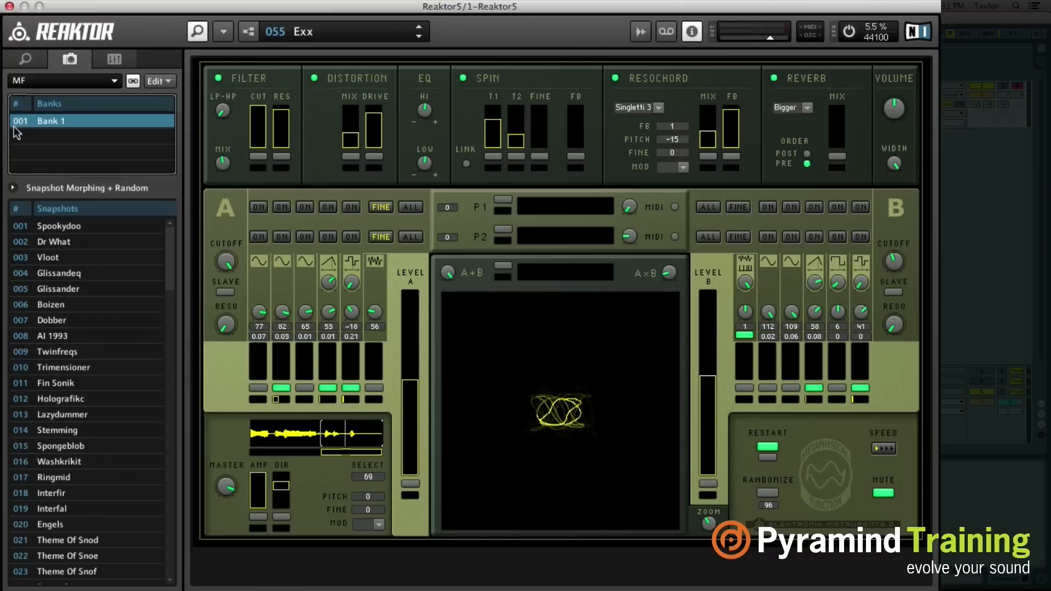
scroll(140, 364, down, 1)
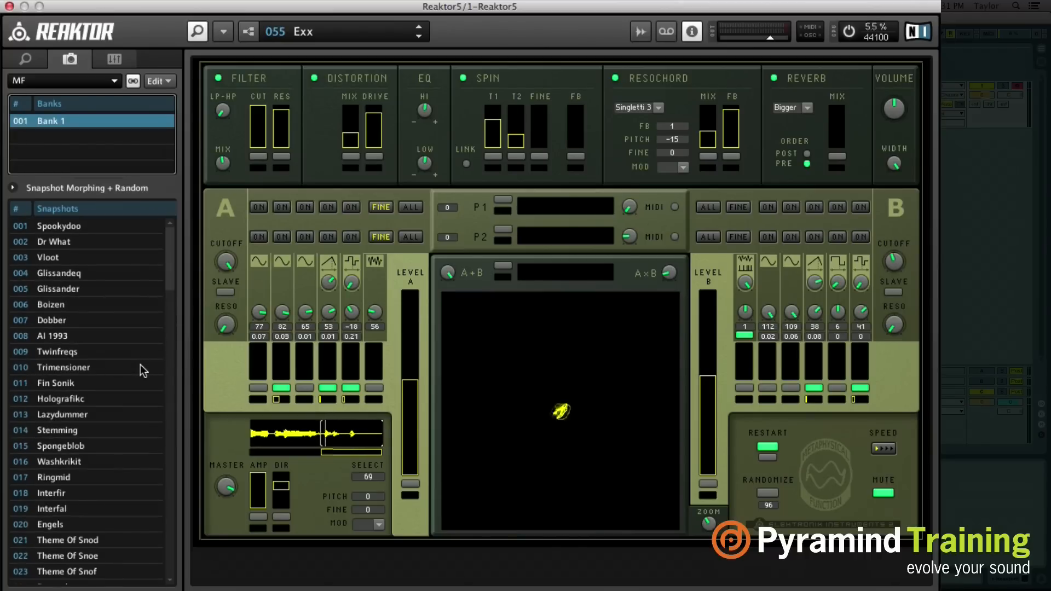
scroll(140, 365, down, 12)
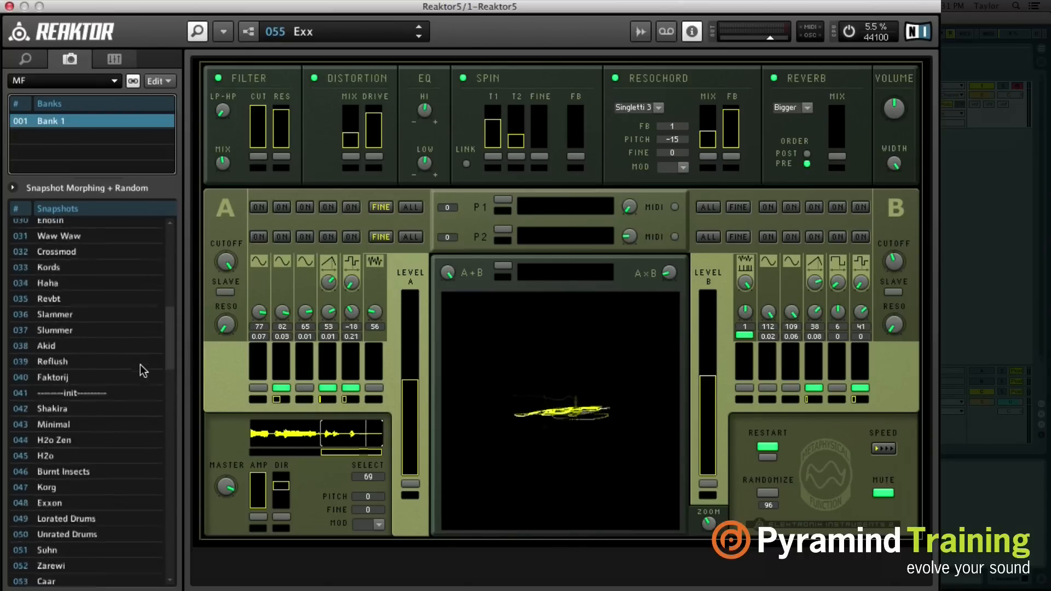
scroll(141, 365, down, 6)
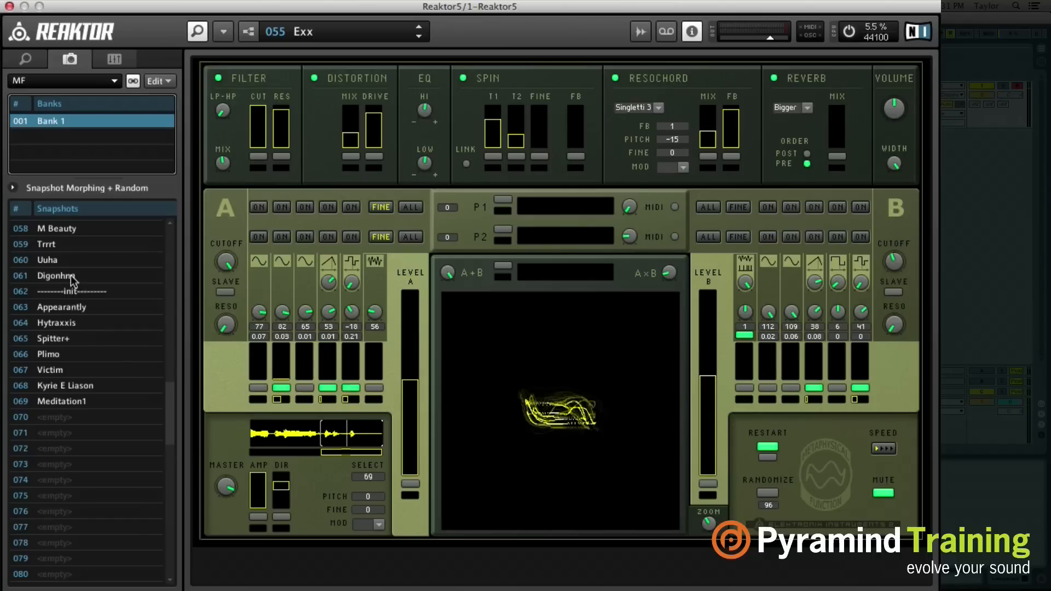
scroll(70, 299, up, 9)
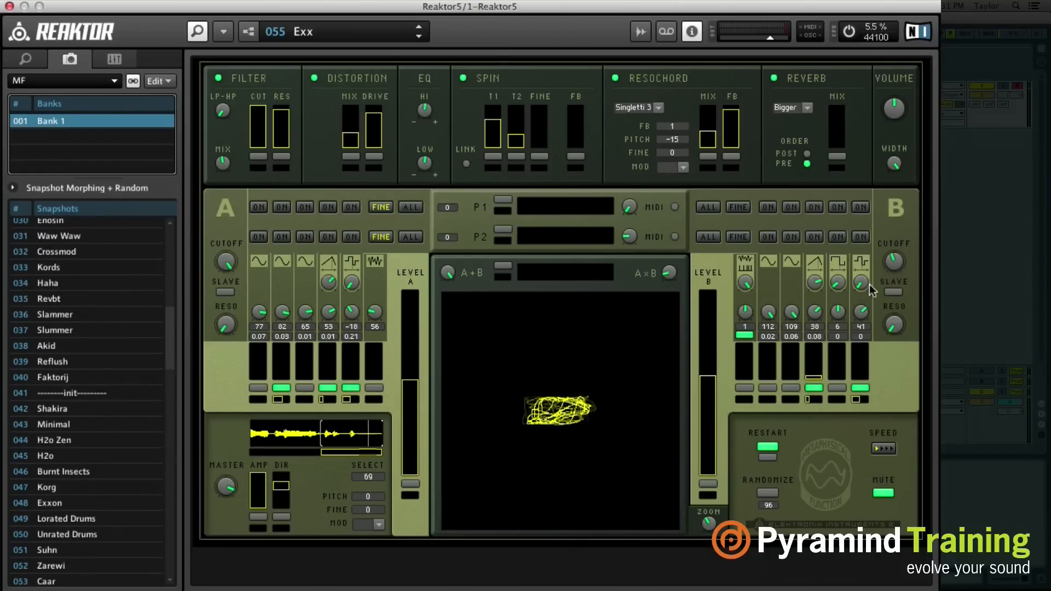
click(883, 493)
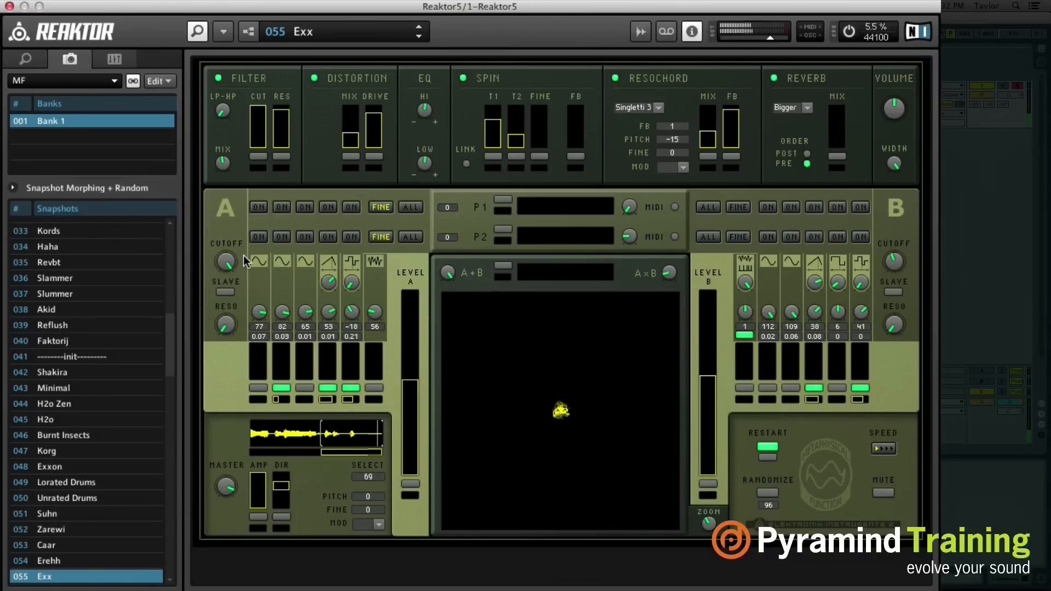
Lower section A's cutoff and slave the cutoffs of both A and B to the main filter
drag(226, 263, 238, 298)
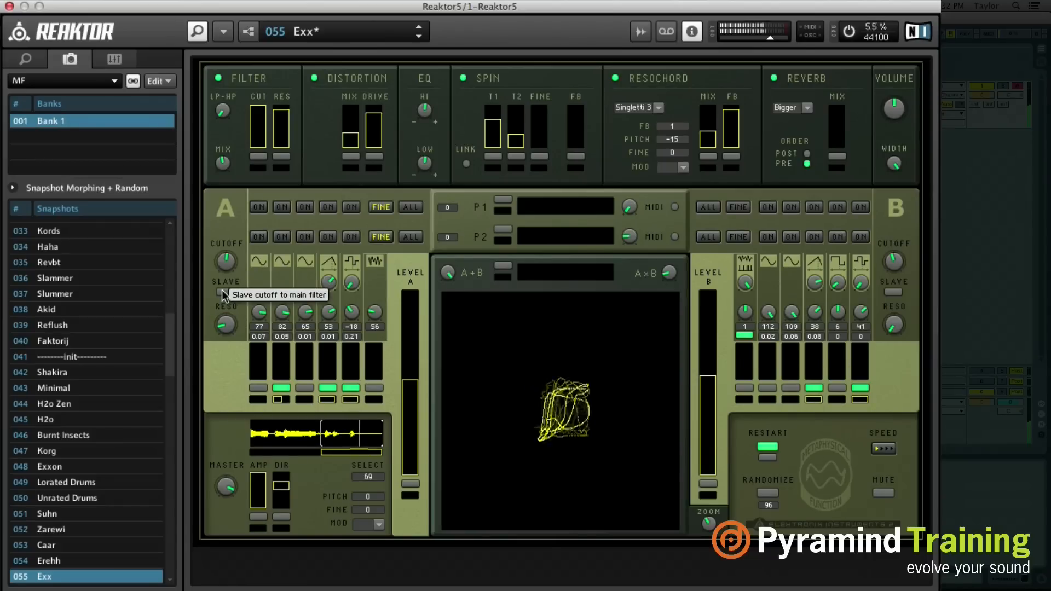
click(224, 291)
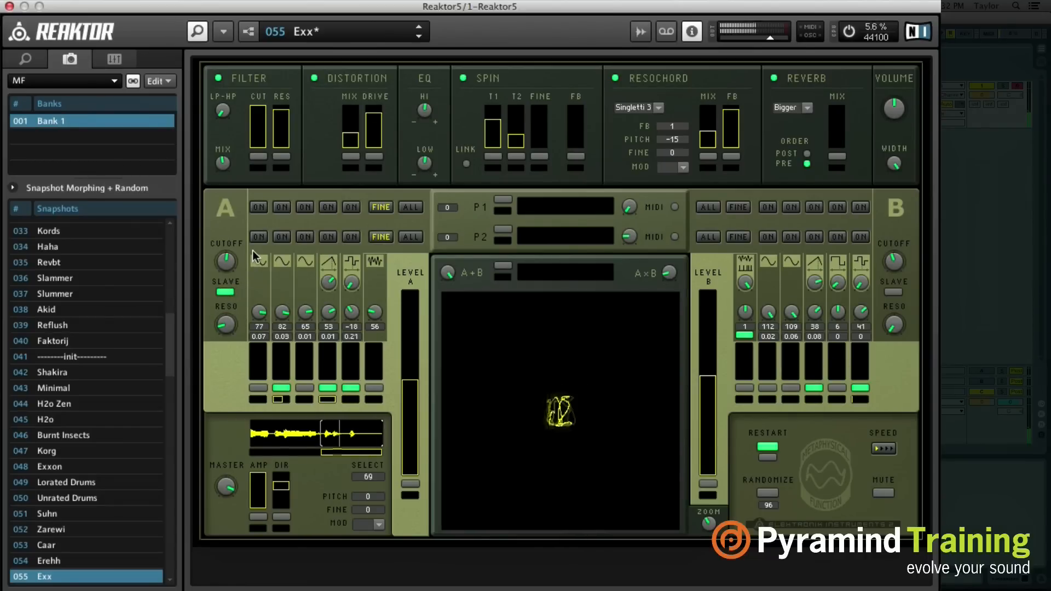
click(893, 292)
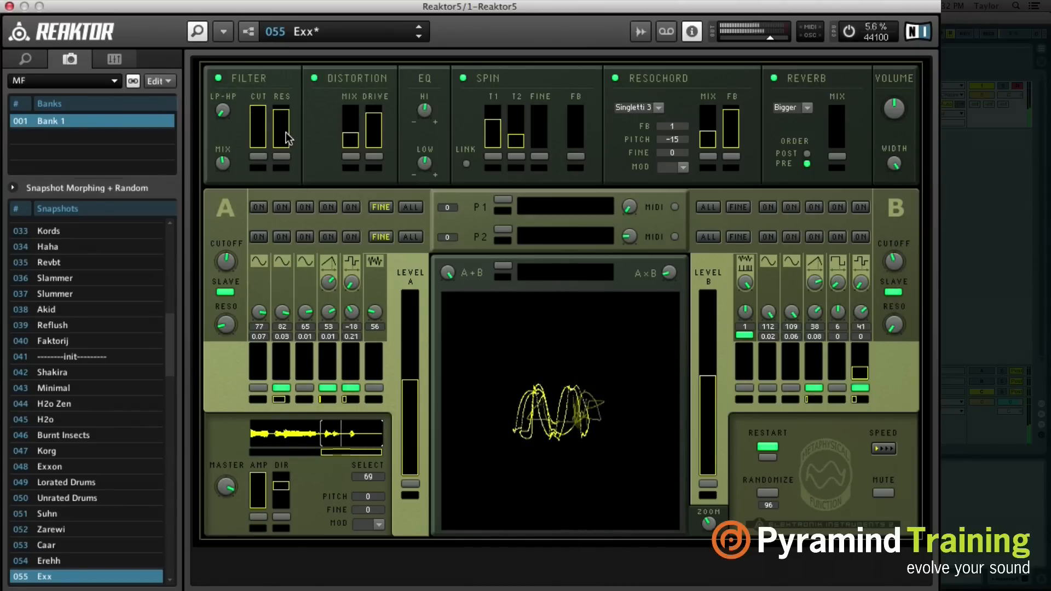
Lower the main filter's Cut level with the filter switched off, and release the A and B cutoffs from it
mouse_move(264, 117)
mouse_down()
mouse_move(265, 173)
mouse_move(268, 101)
mouse_up()
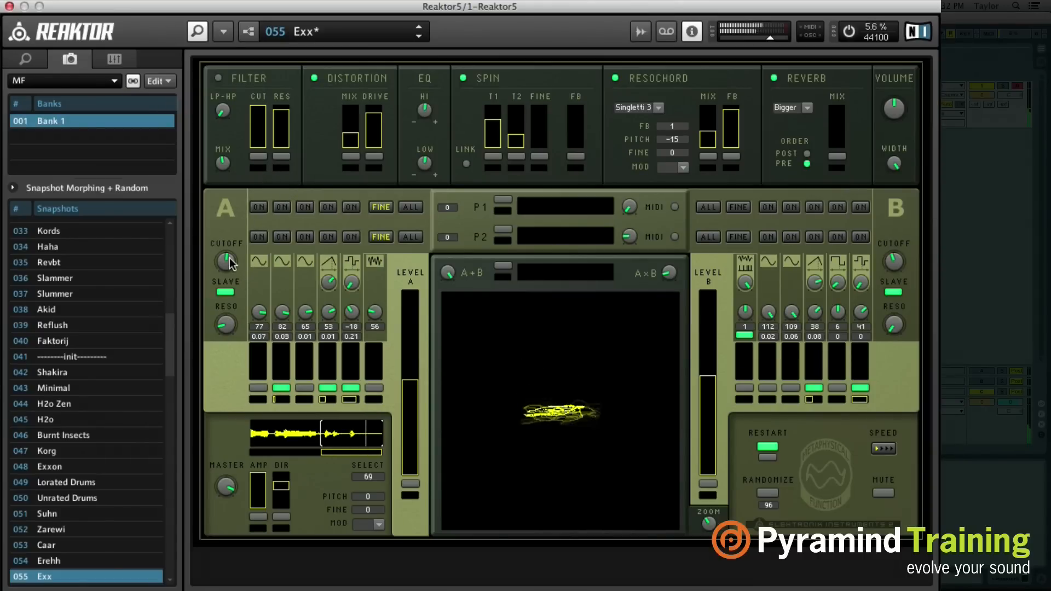
drag(254, 130, 256, 153)
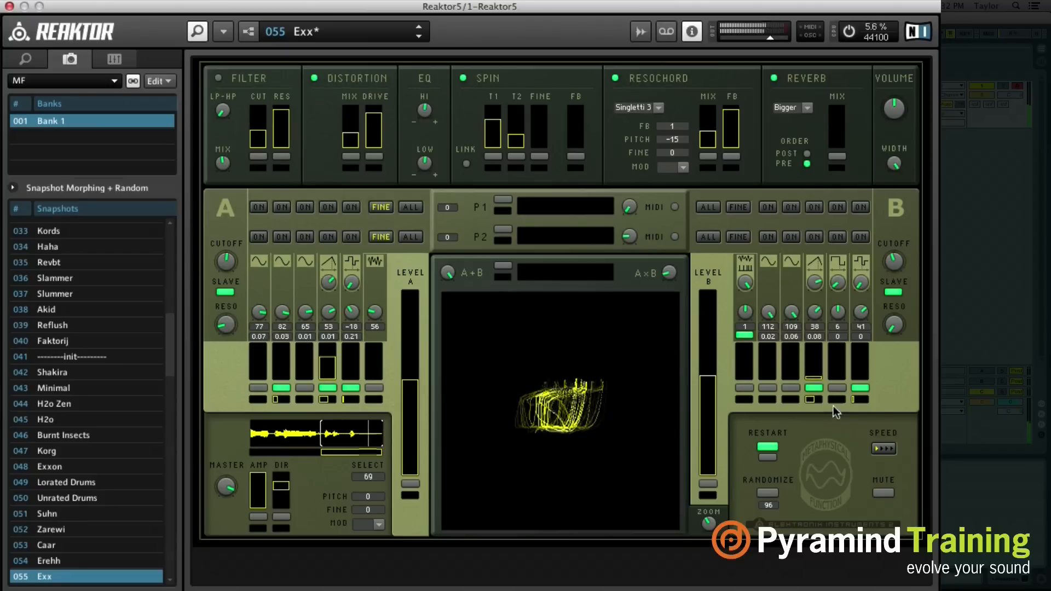
click(893, 290)
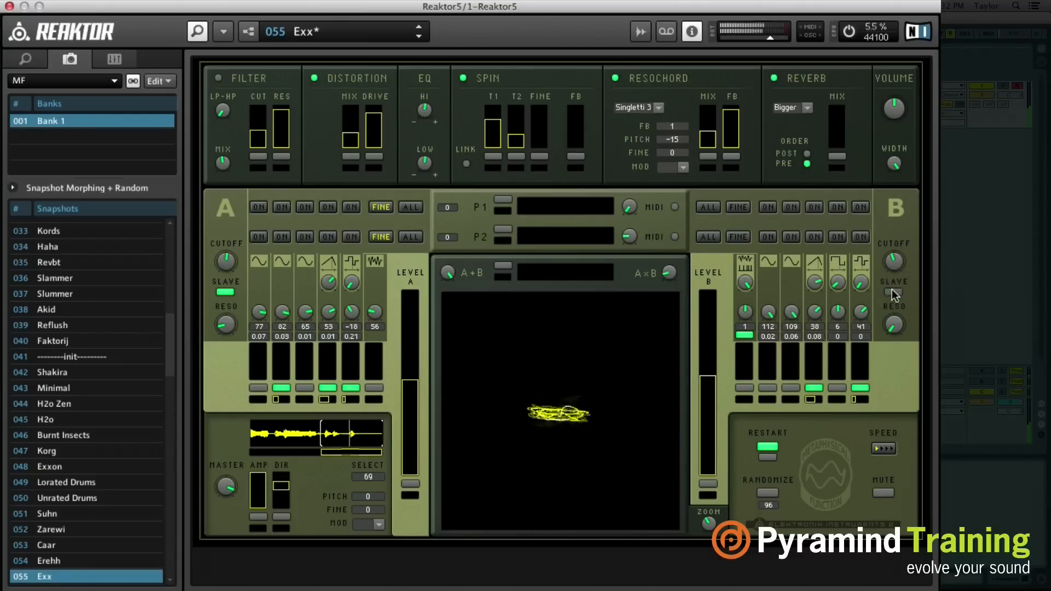
click(225, 291)
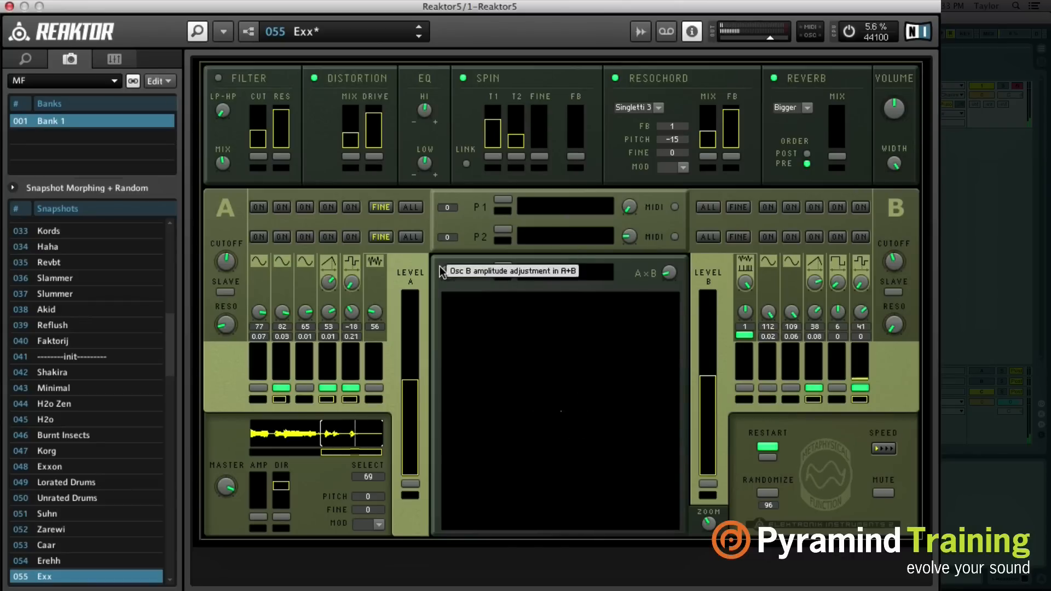
Raise the sample modulator's Amp level to full, and briefly mute and unmute the ensemble
click(257, 512)
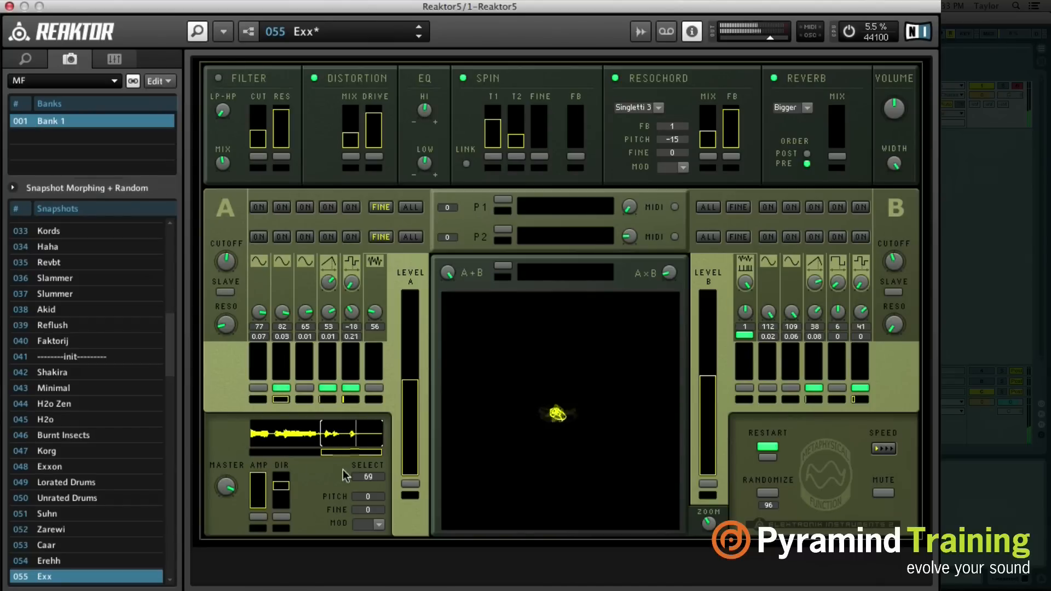
drag(370, 494, 372, 496)
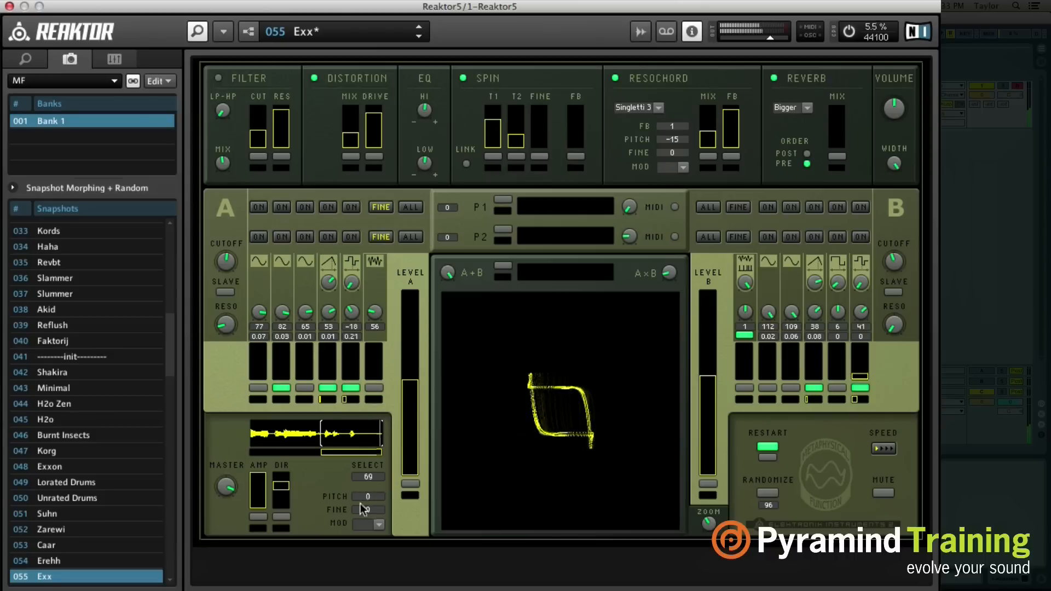
click(882, 494)
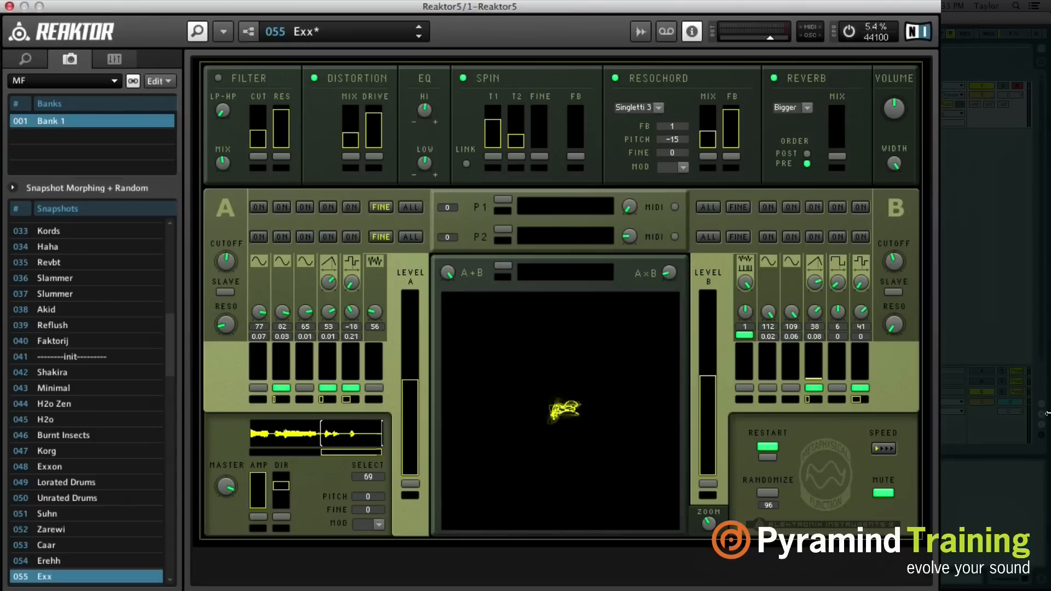
click(886, 495)
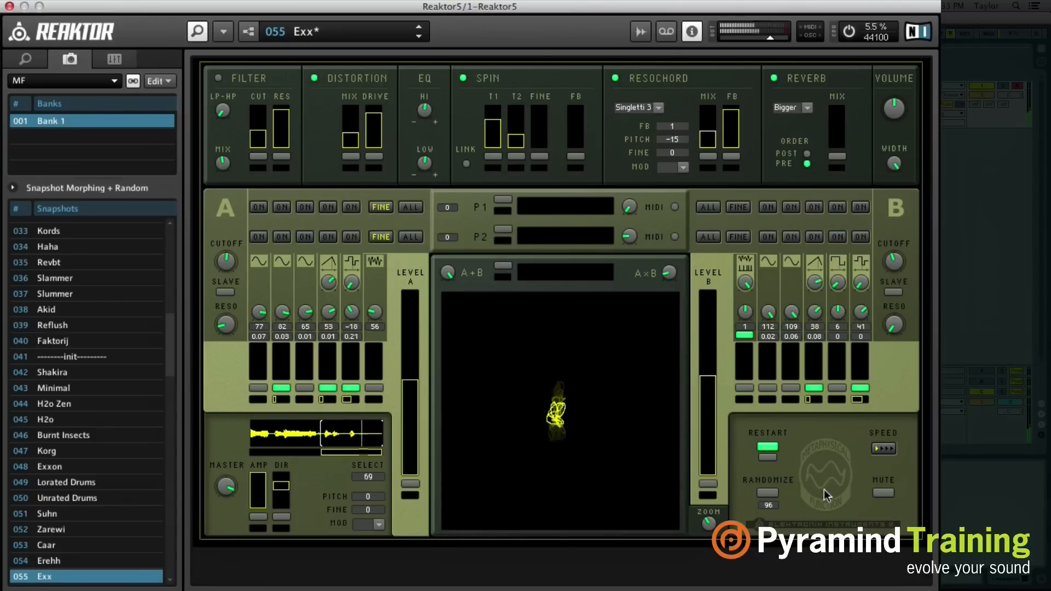
Lower the sample modulator's Pitch to -59 and shift its playback region to an earlier part of the waveform
drag(360, 498, 376, 319)
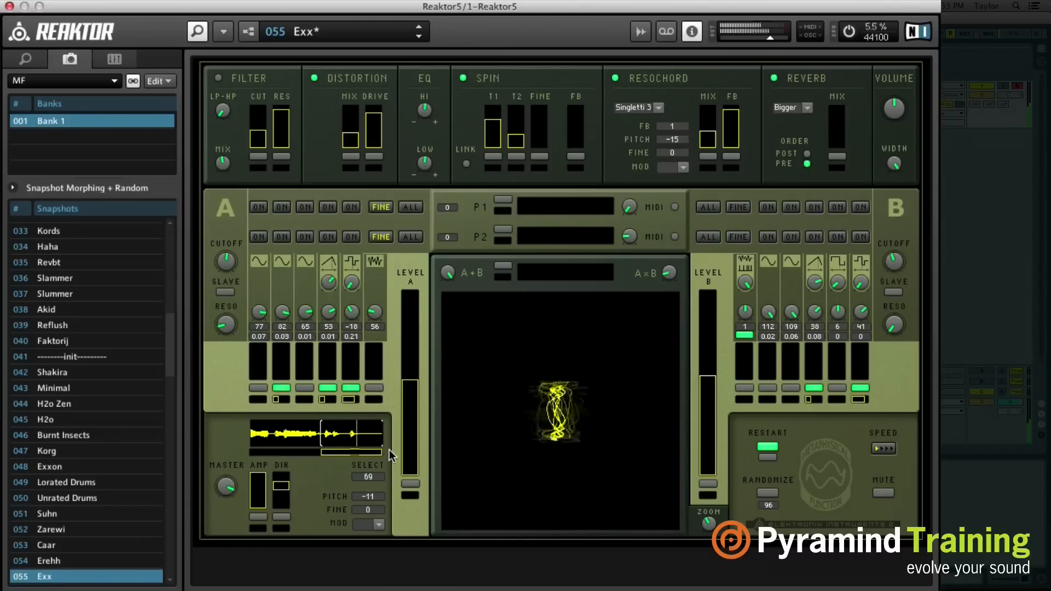
drag(388, 464, 301, 454)
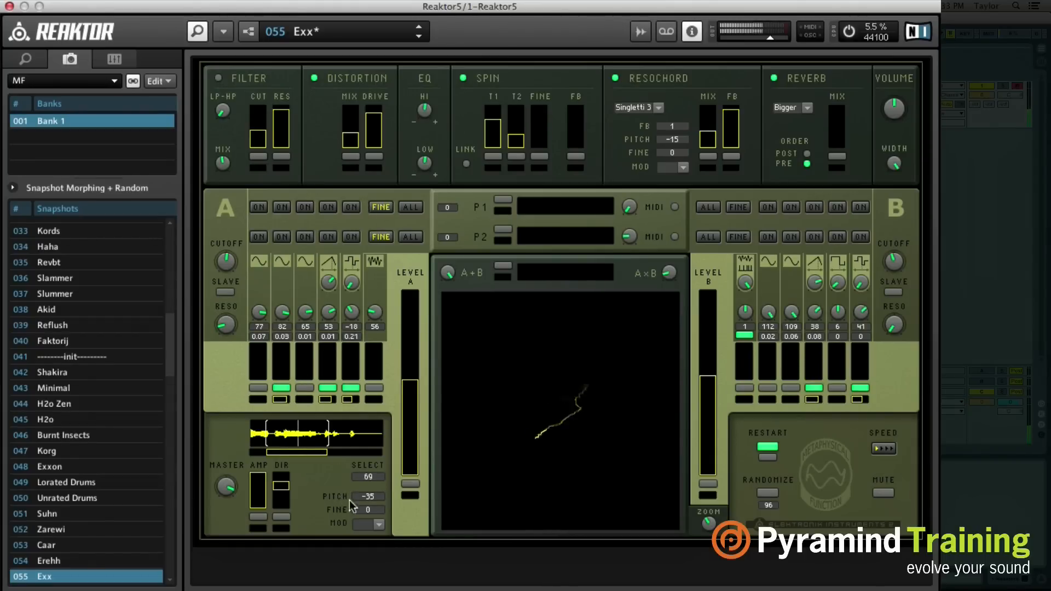
drag(366, 497, 369, 554)
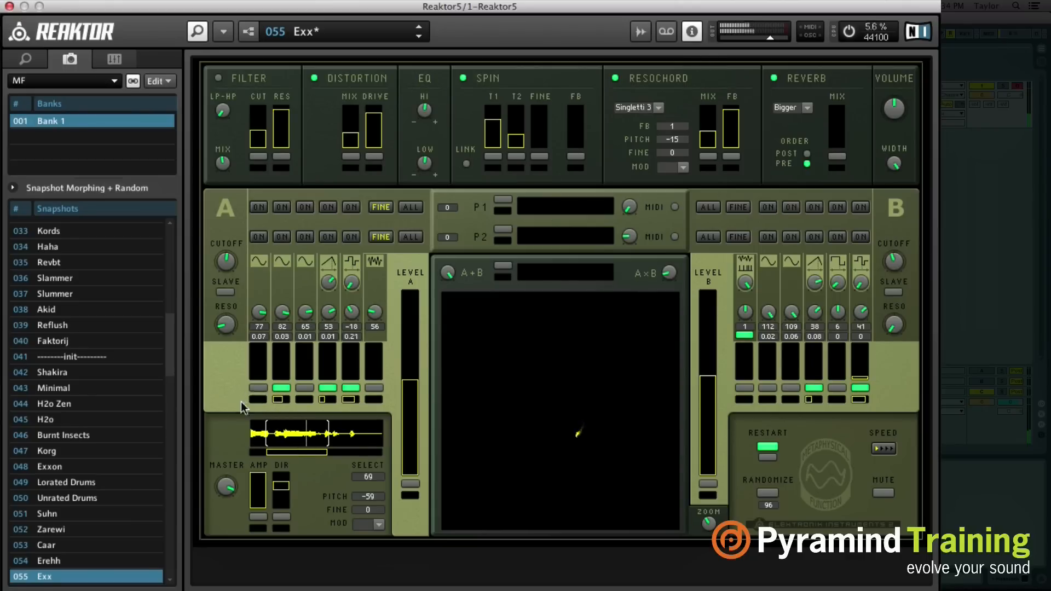
Load the init snapshot 041 and lower the Level A and Level B amounts
click(98, 357)
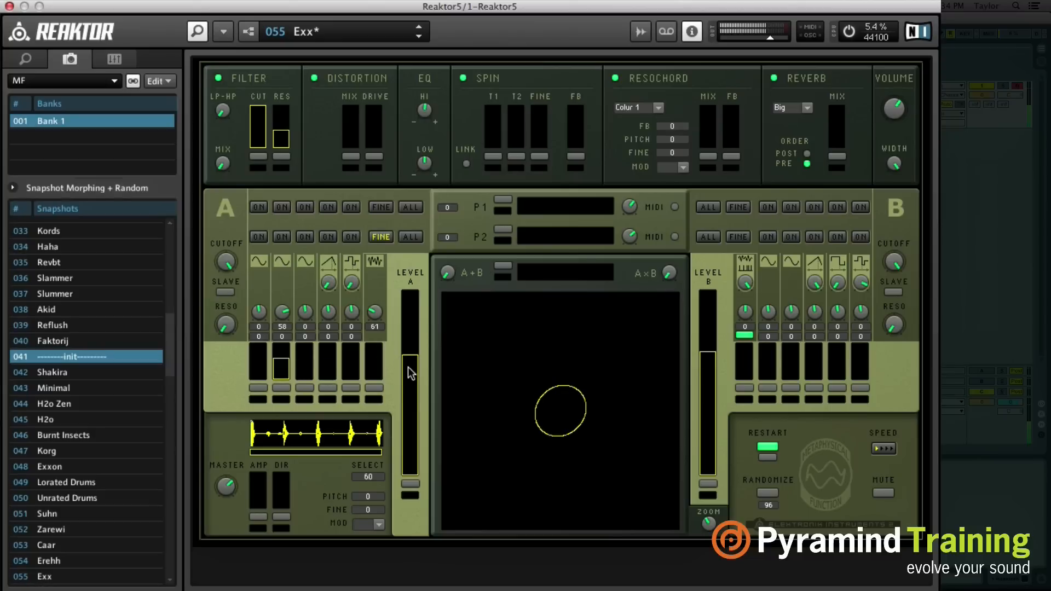
drag(409, 366, 418, 388)
drag(702, 362, 704, 418)
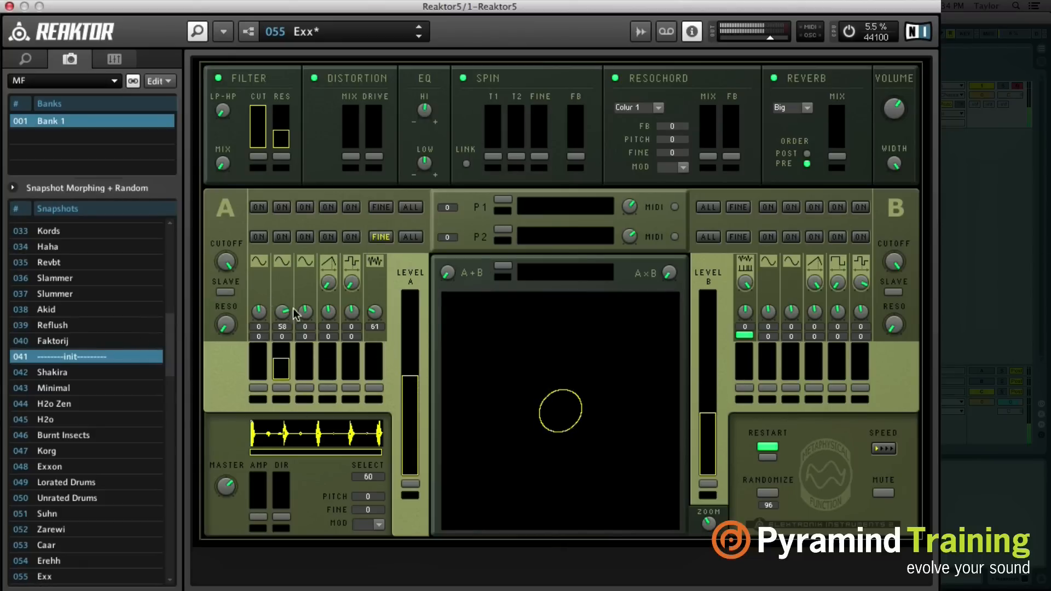
Set section A's second sine oscillator to pitch 60, lower Level A, and bring that oscillator's own level down to zero
mouse_move(281, 315)
mouse_down()
mouse_move(272, 437)
mouse_move(292, 285)
mouse_move(287, 356)
mouse_move(291, 307)
mouse_up()
mouse_move(288, 356)
mouse_down()
mouse_move(291, 409)
mouse_move(304, 365)
mouse_up()
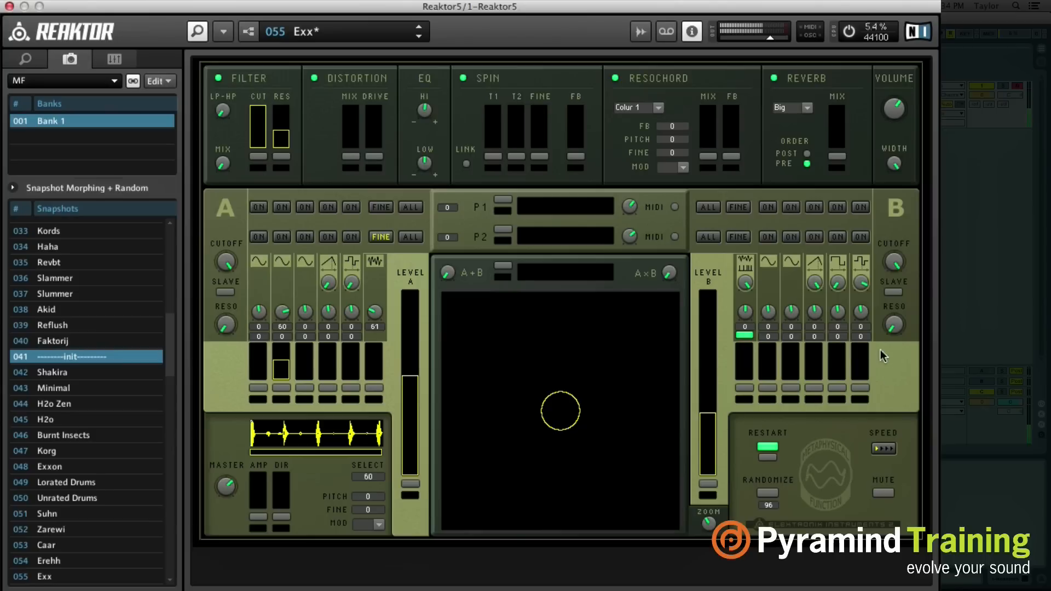
drag(416, 392, 415, 435)
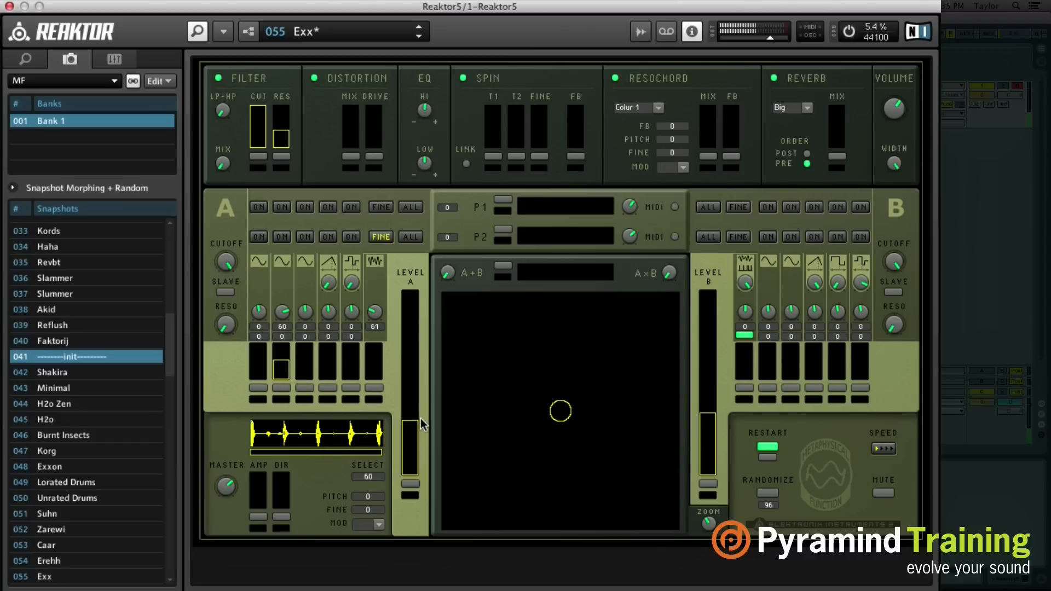
drag(406, 421, 406, 425)
drag(287, 366, 280, 393)
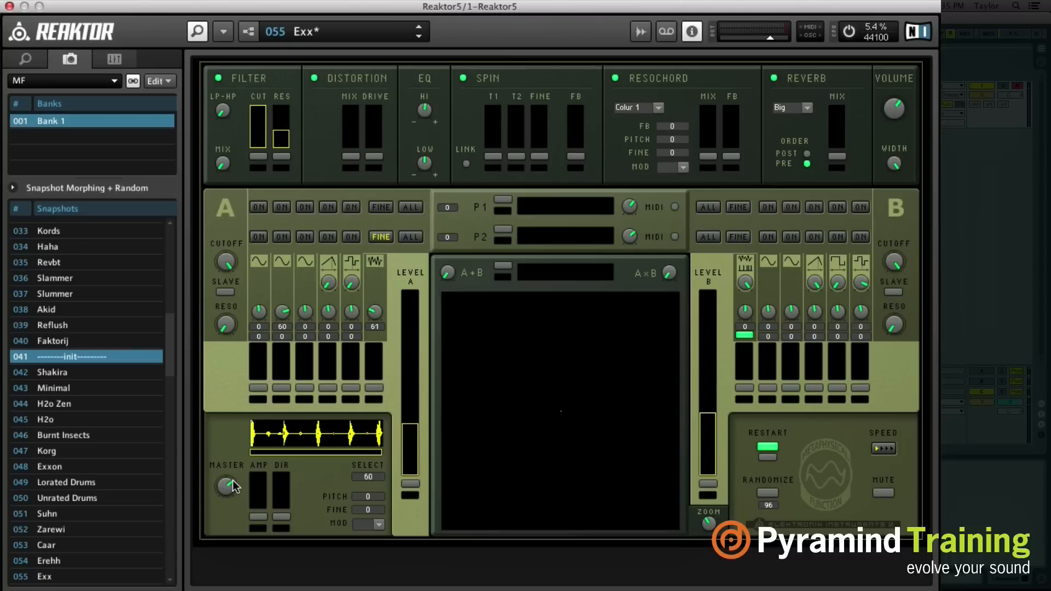
Raise the sample modulator's Amp to a high level and bring its Dir amount into the upper half of its range
drag(258, 487, 265, 423)
drag(286, 490, 290, 446)
drag(290, 445, 294, 519)
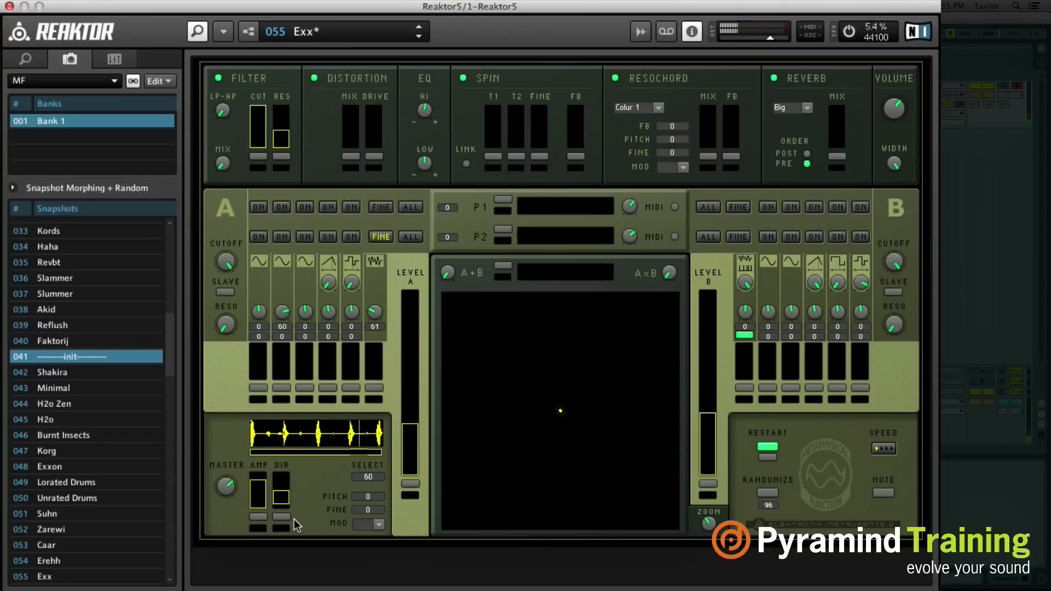
drag(294, 518, 297, 474)
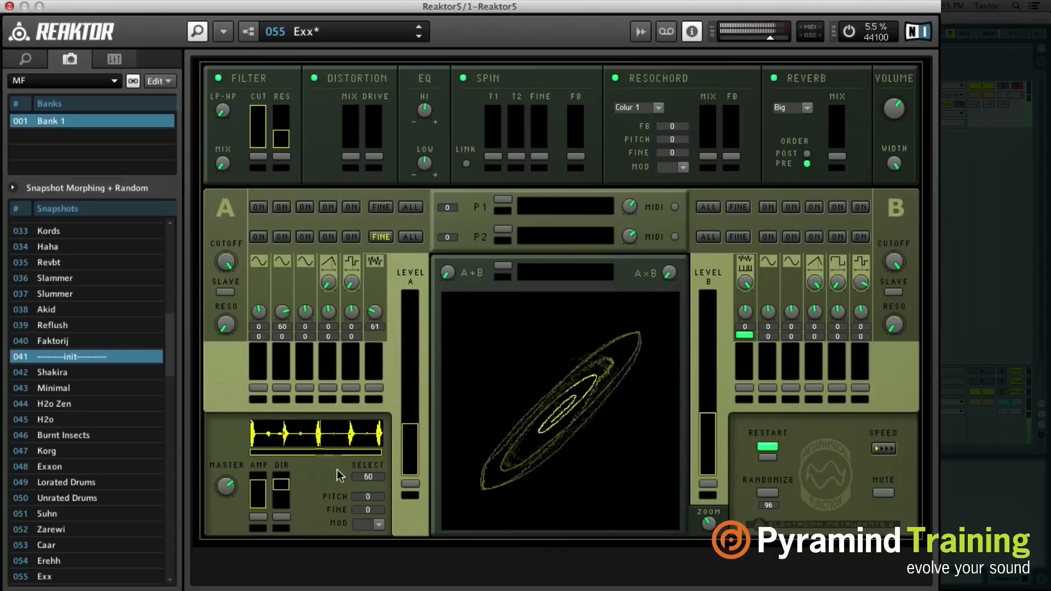
Browse through the sample modulator's samples and select number 77
drag(375, 475, 376, 465)
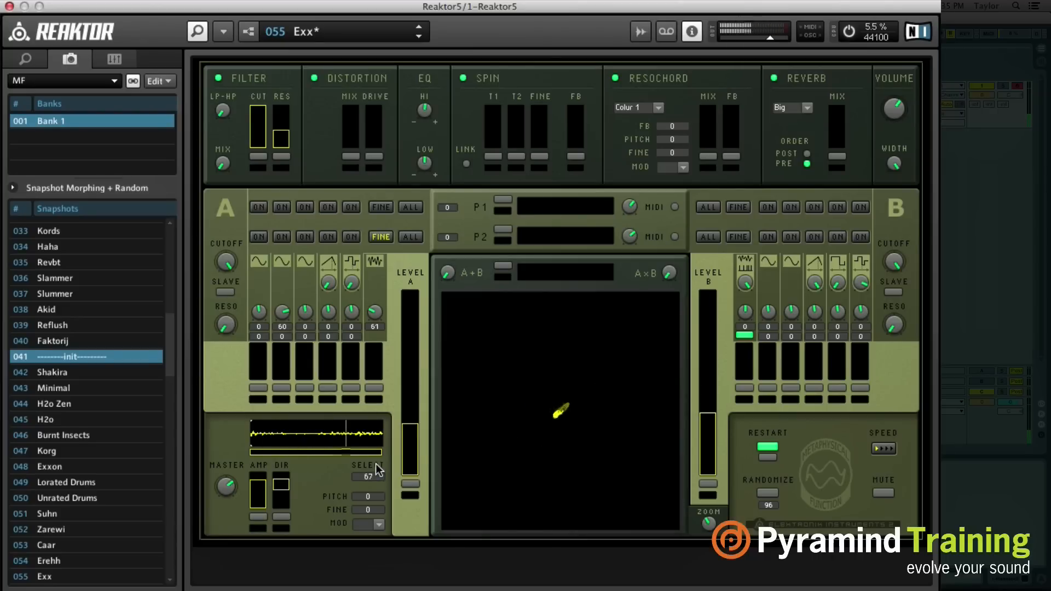
drag(376, 464, 376, 462)
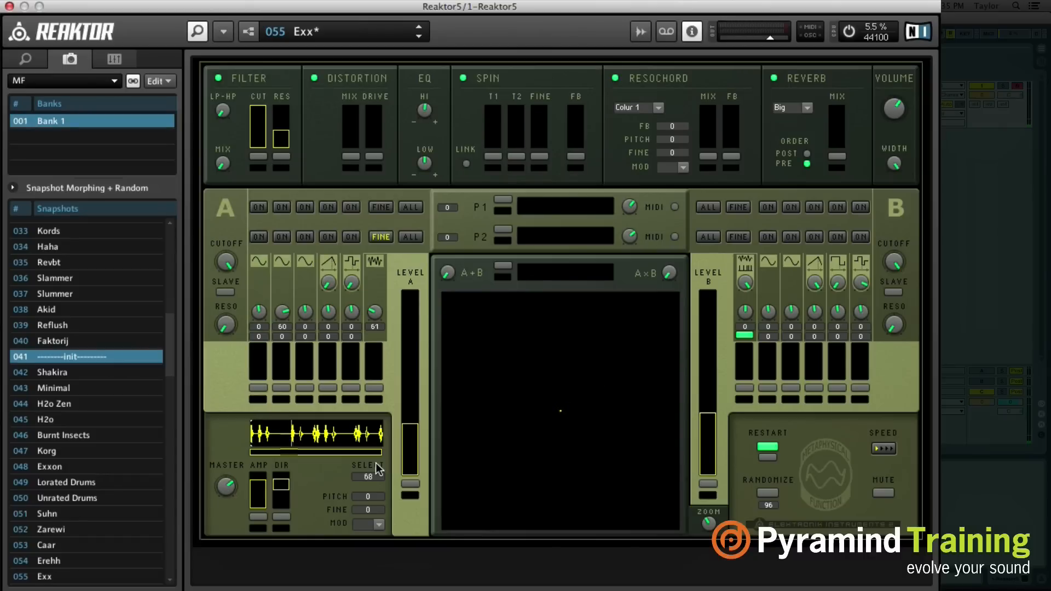
drag(376, 462, 380, 448)
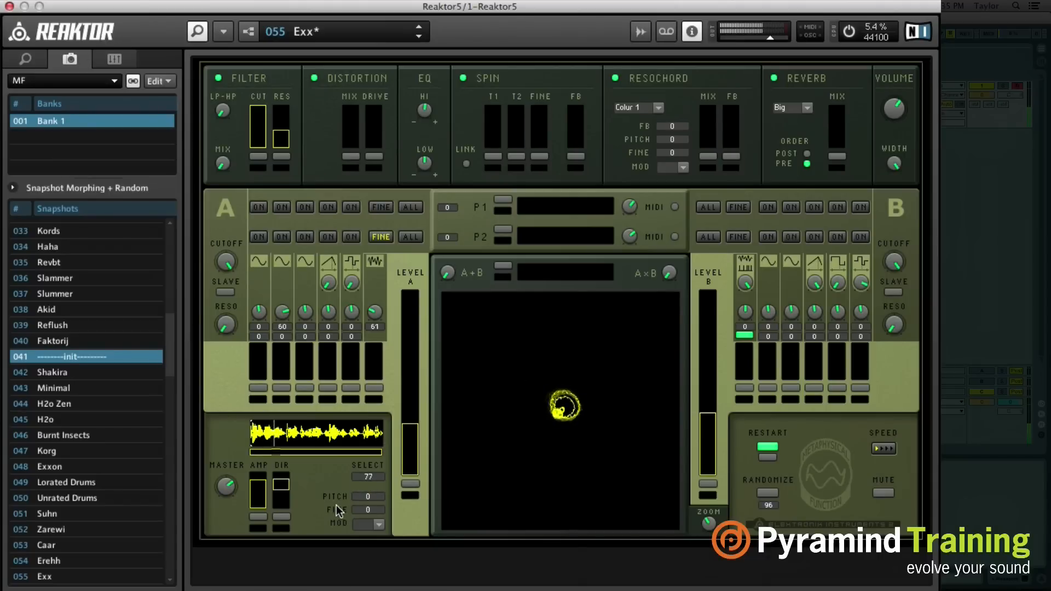
Vary the sample modulator's Dir around the middle, and drop its Amp nearly to zero before raising it high again
drag(284, 491, 282, 440)
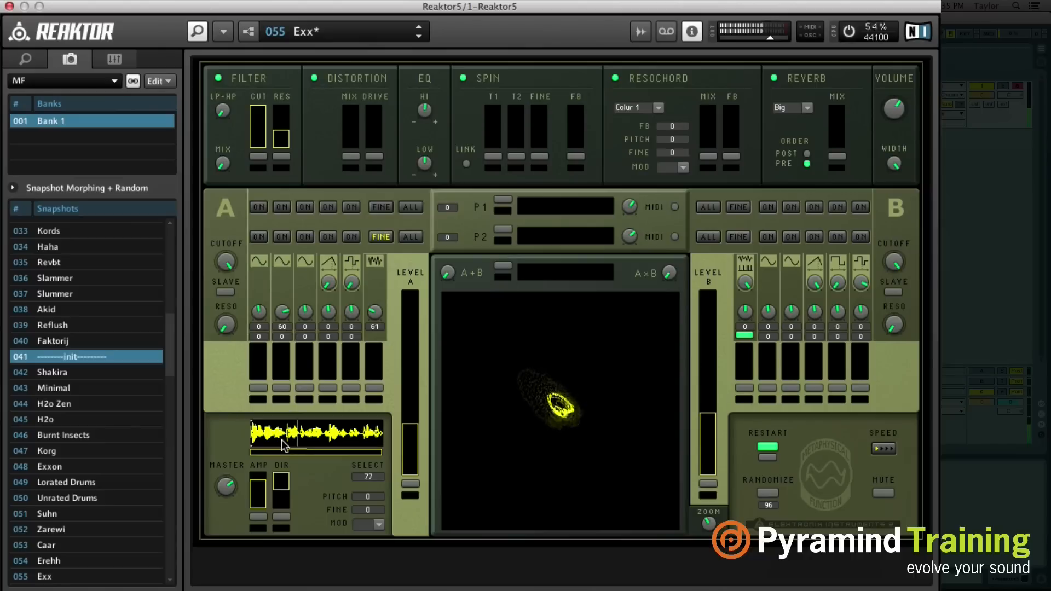
drag(284, 446, 283, 482)
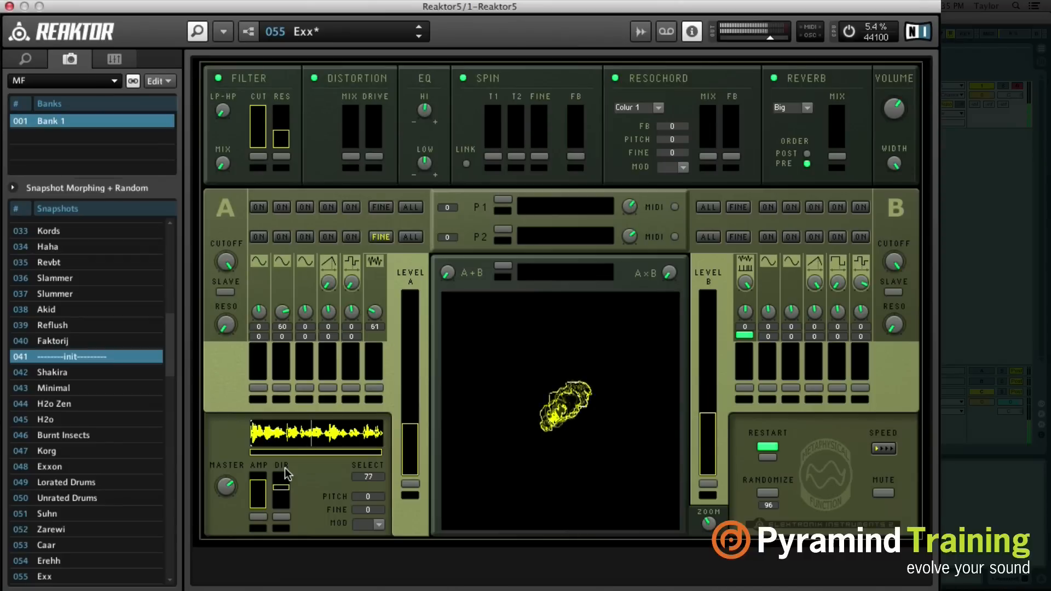
drag(285, 472, 262, 532)
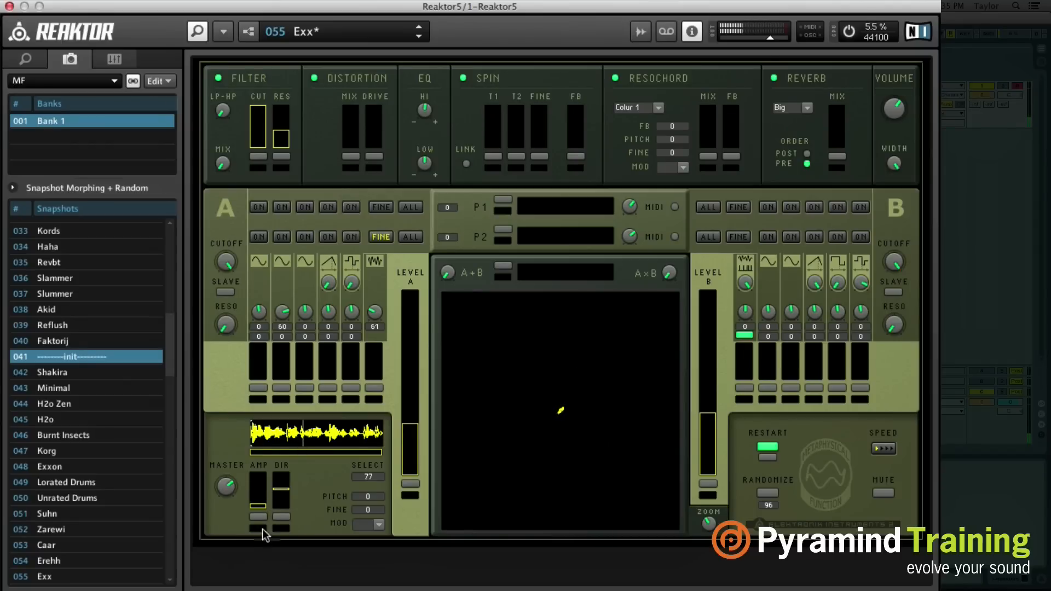
drag(267, 494, 273, 432)
Try the sample modulator's Pitch at 30 and settle on -27, raising its Dir and the Level A amount
drag(362, 495, 381, 453)
drag(282, 489, 299, 334)
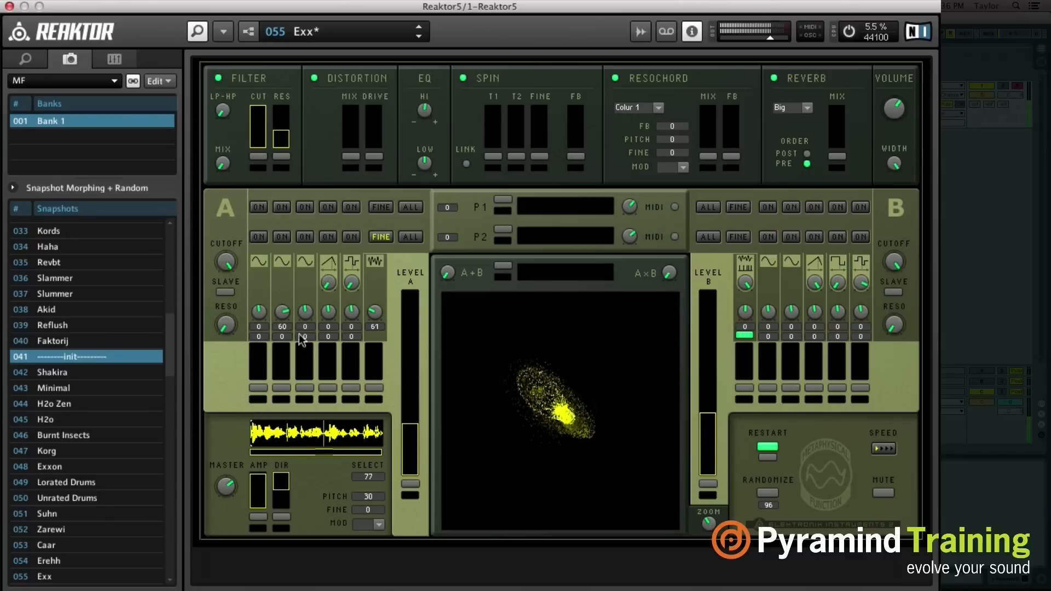
drag(373, 496, 371, 570)
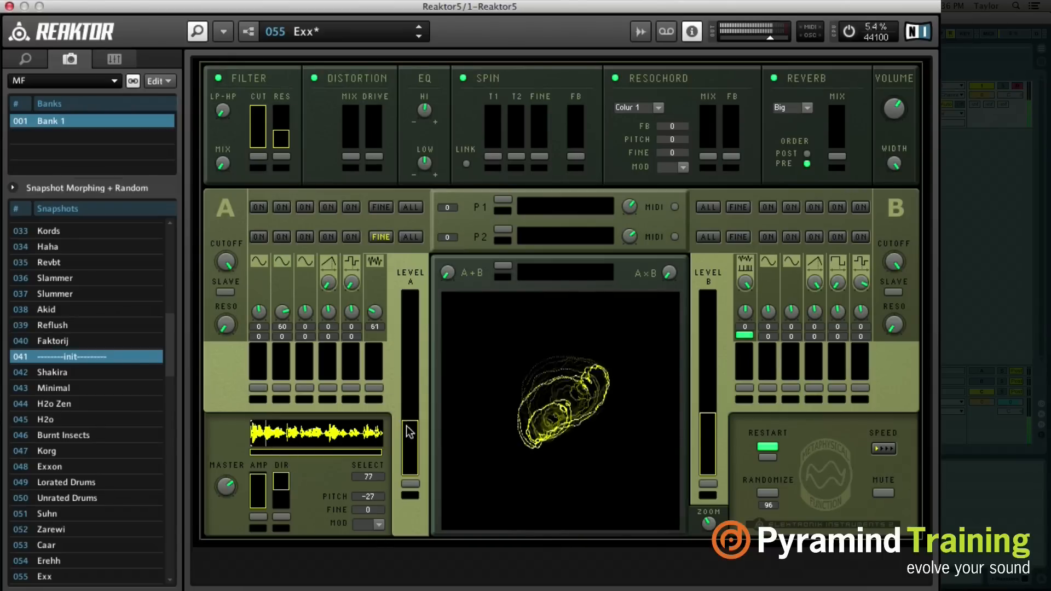
drag(409, 393, 412, 406)
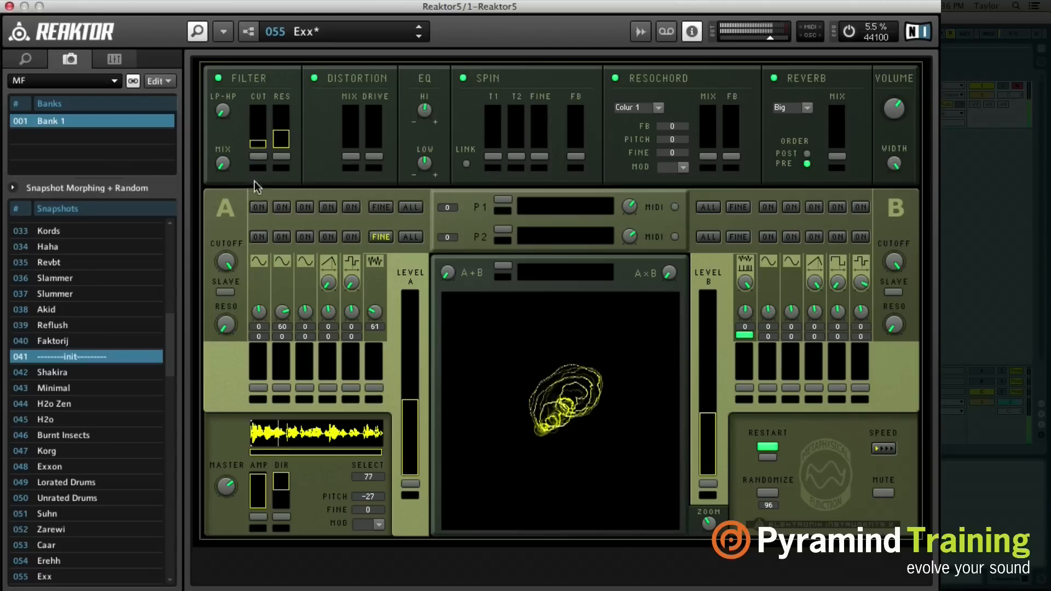
Set the main filter's Cut to just over half with higher Res, and add distortion with half Mix and high Drive
drag(252, 207, 254, 157)
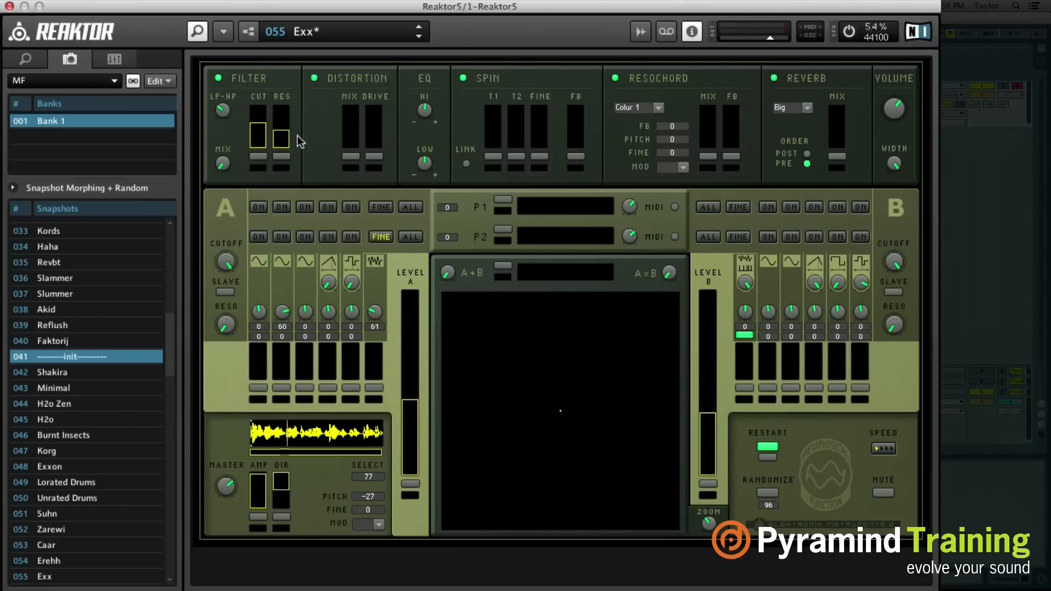
drag(280, 138, 282, 107)
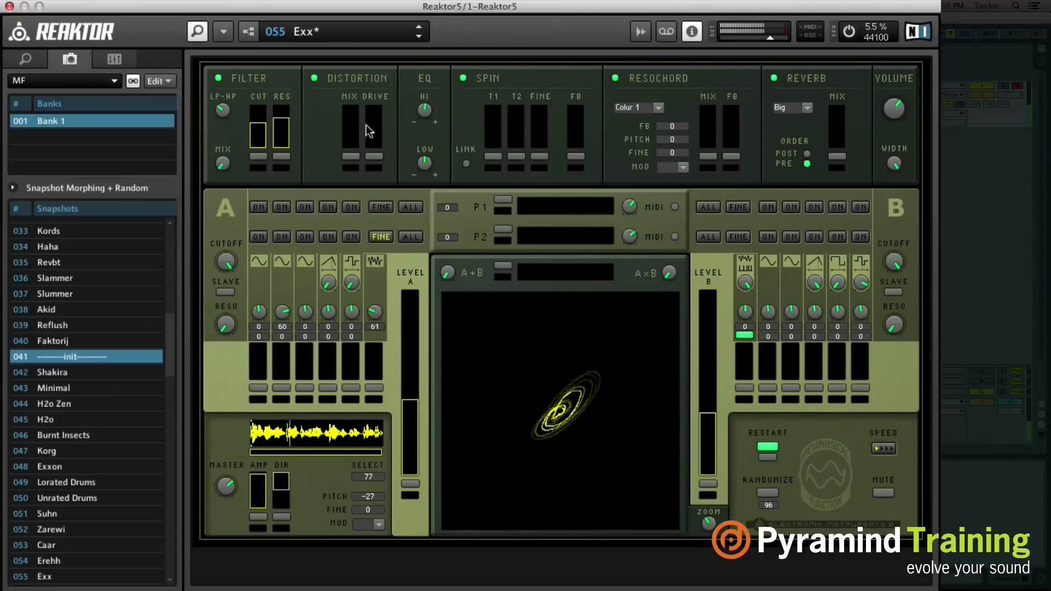
drag(353, 141, 378, 66)
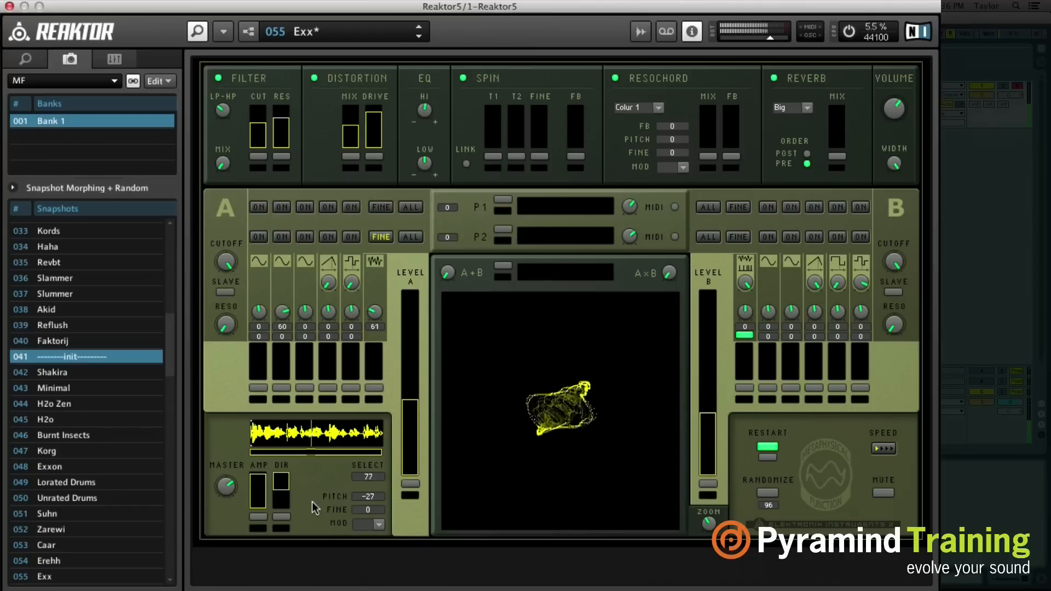
Set the sample modulator's Pitch to -23 and its Amp to about half, and briefly mute and unmute the ensemble
drag(379, 497, 379, 466)
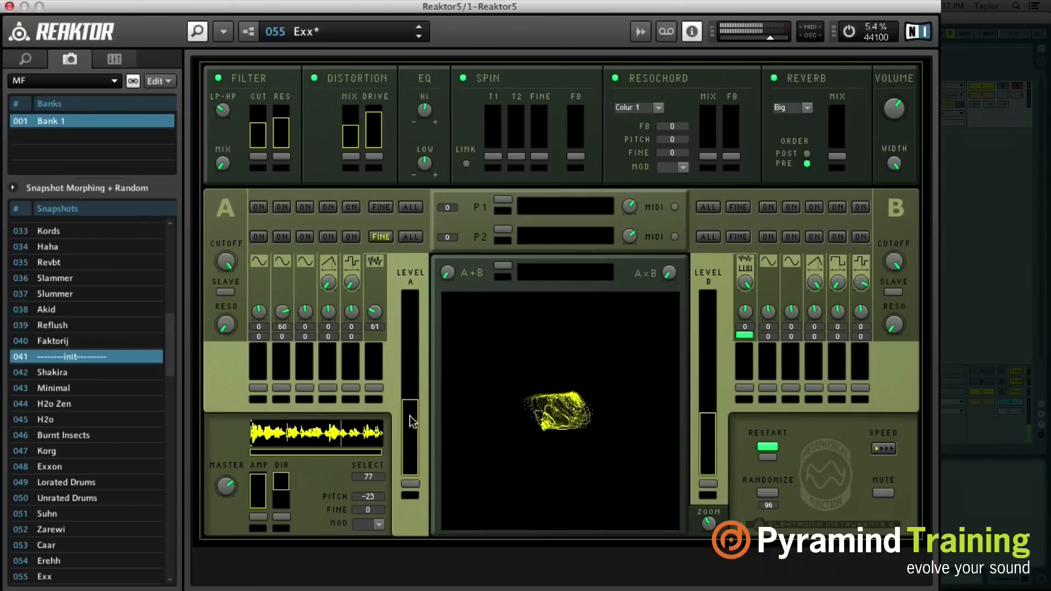
drag(256, 500, 255, 522)
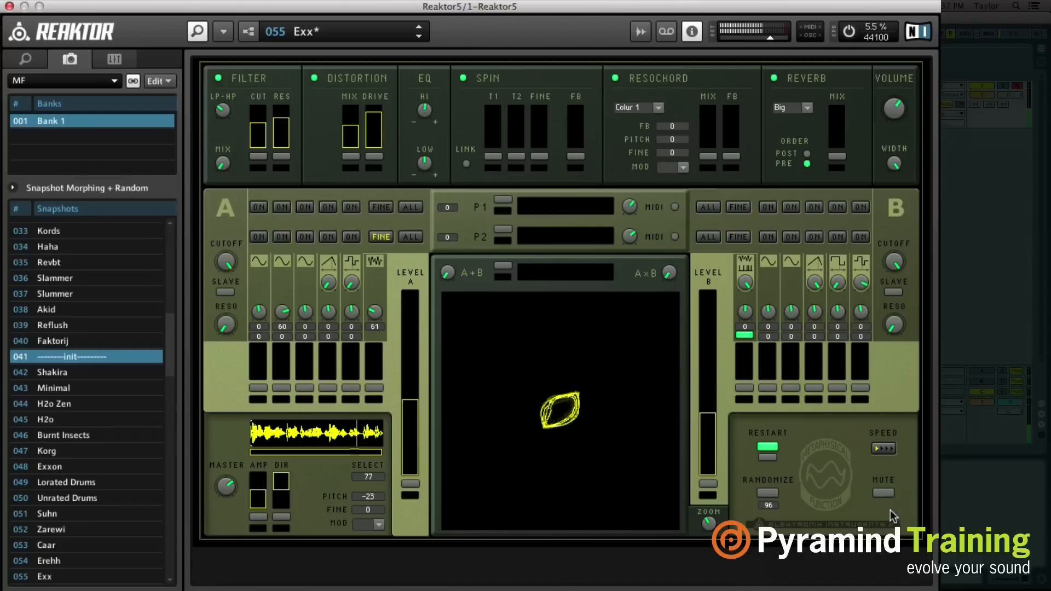
click(890, 496)
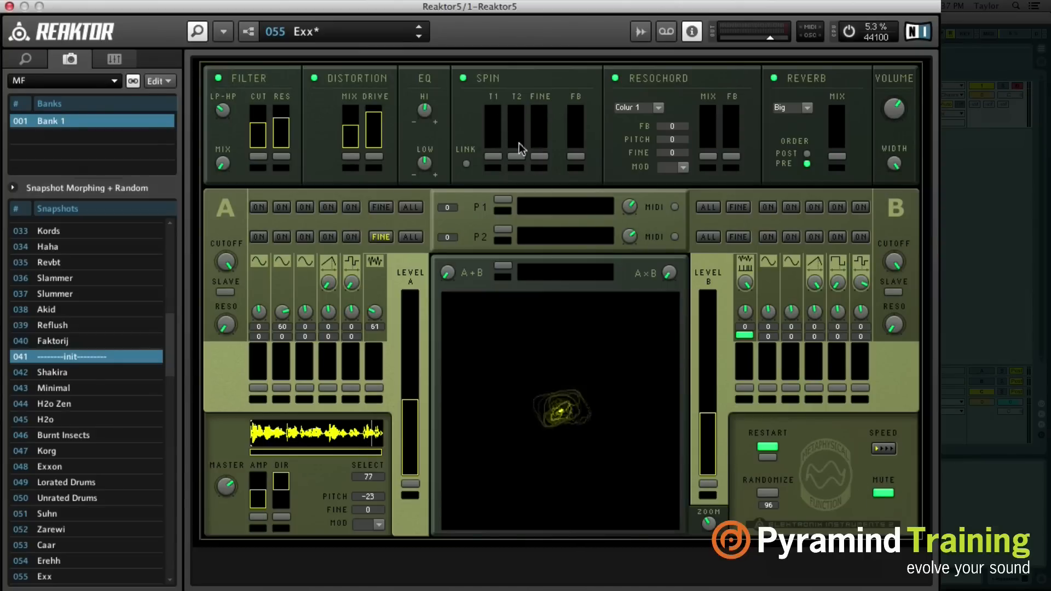
click(883, 494)
Raise the Spin effect's T1 and T2 to about 60 percent, set Fine low, and increase the feedback
mouse_move(494, 143)
mouse_down()
mouse_move(497, 109)
mouse_move(517, 117)
mouse_move(518, 95)
mouse_move(512, 119)
mouse_move(496, 117)
mouse_move(490, 158)
mouse_up()
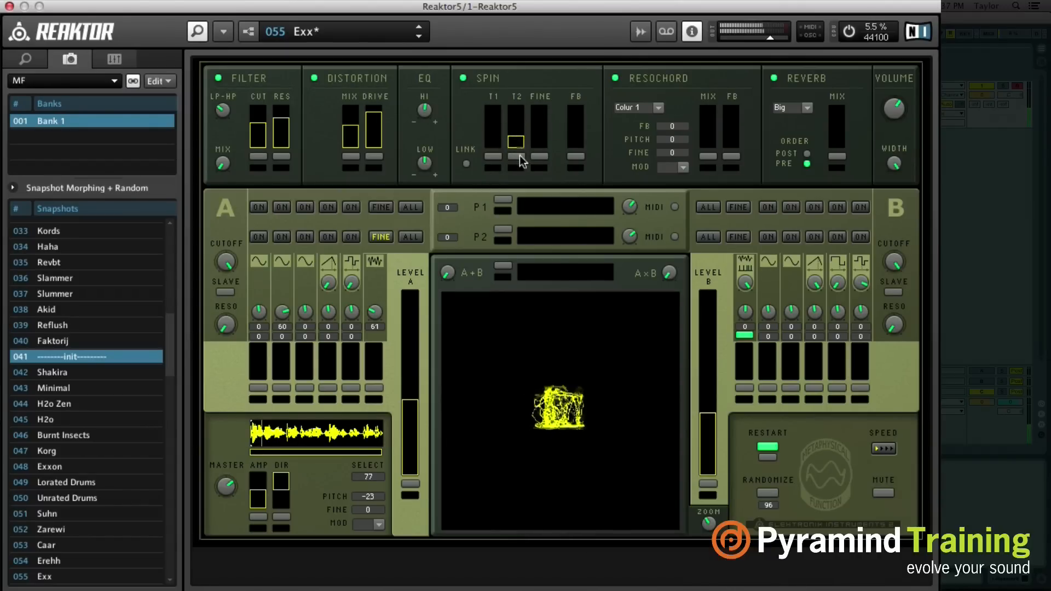
drag(520, 162, 501, 87)
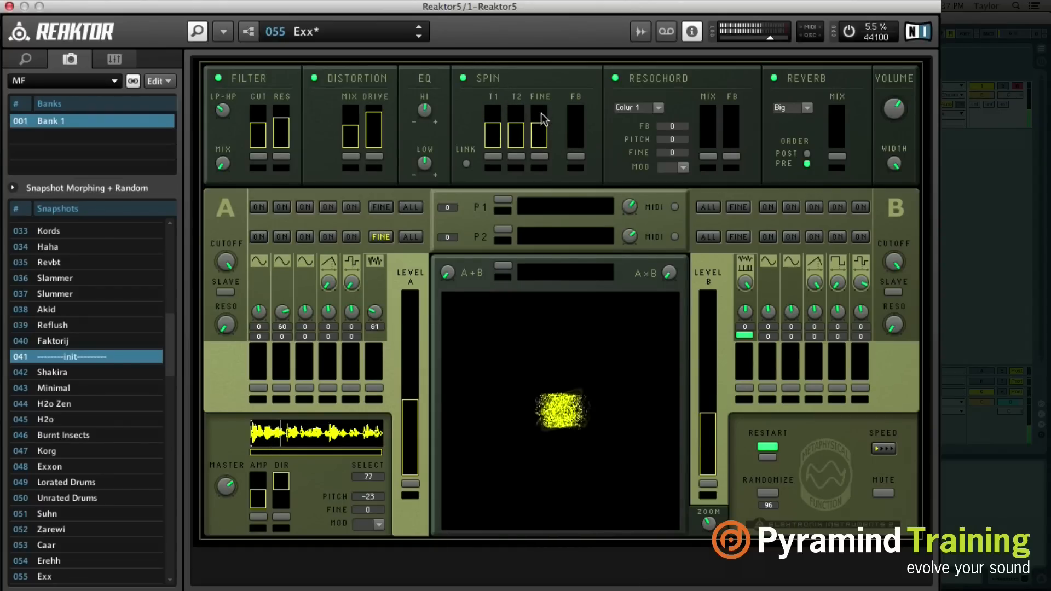
drag(542, 110, 542, 151)
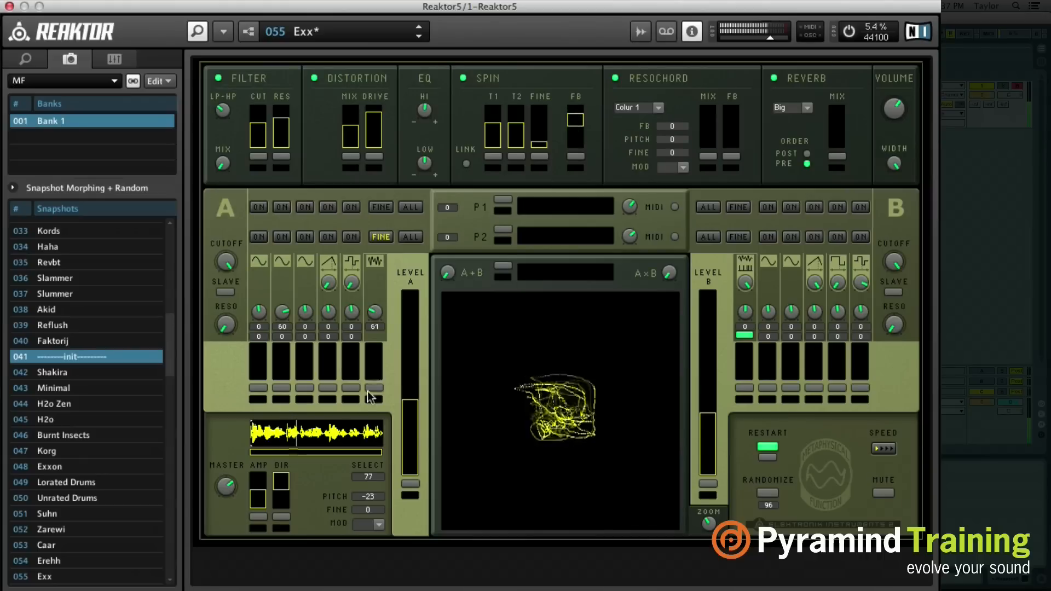
Set the sample modulator's Pitch to -4 with slightly more Amp, and lower the distortion Drive and filter Cut
drag(382, 495, 382, 468)
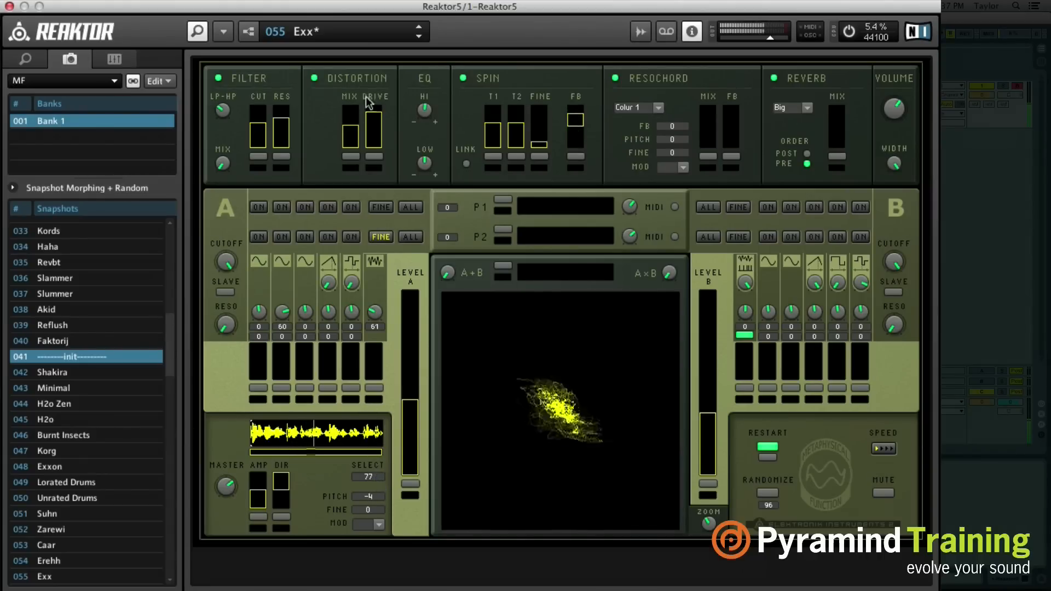
drag(366, 117, 372, 180)
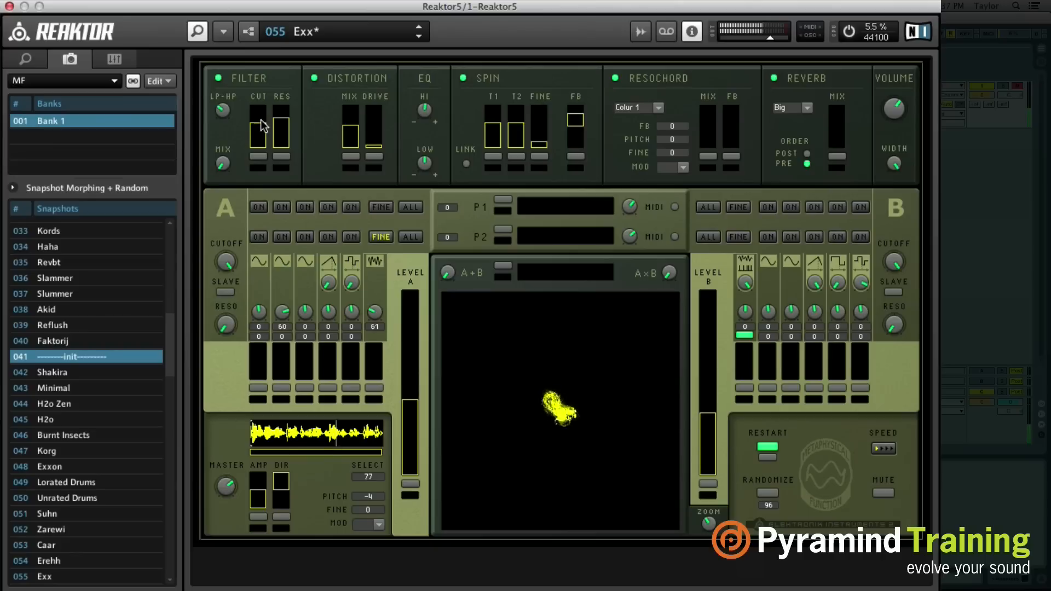
drag(259, 125, 258, 138)
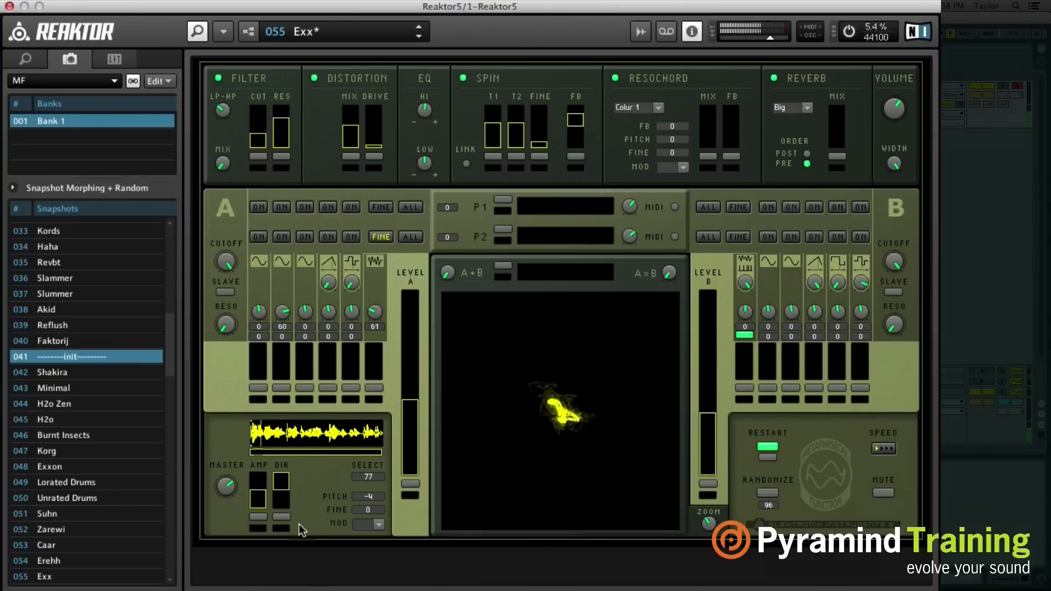
drag(258, 486, 257, 482)
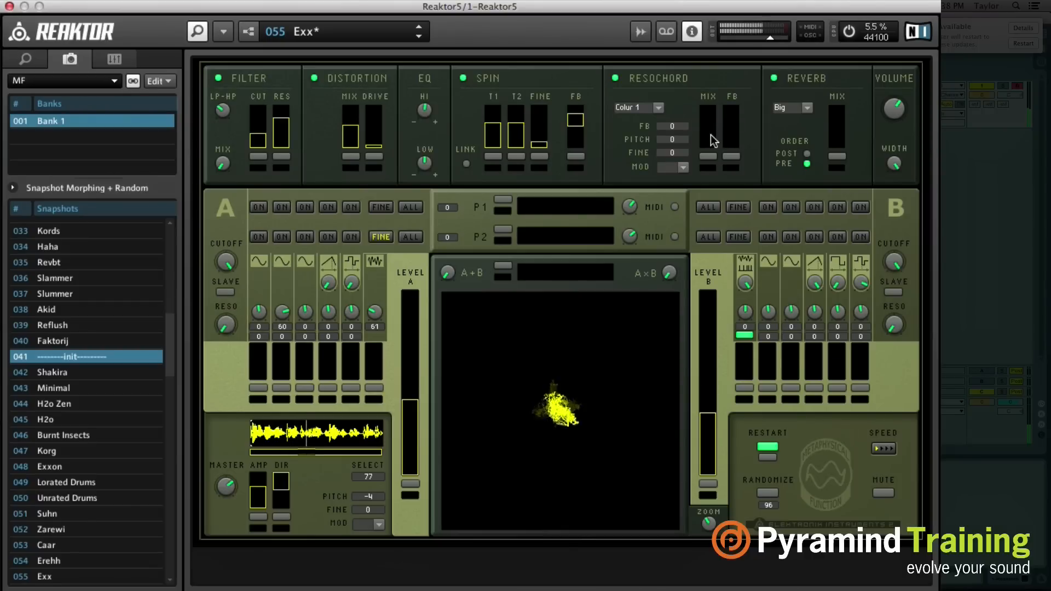
Raise the Resochord Mix close to full and back it off slightly
drag(710, 137, 743, 74)
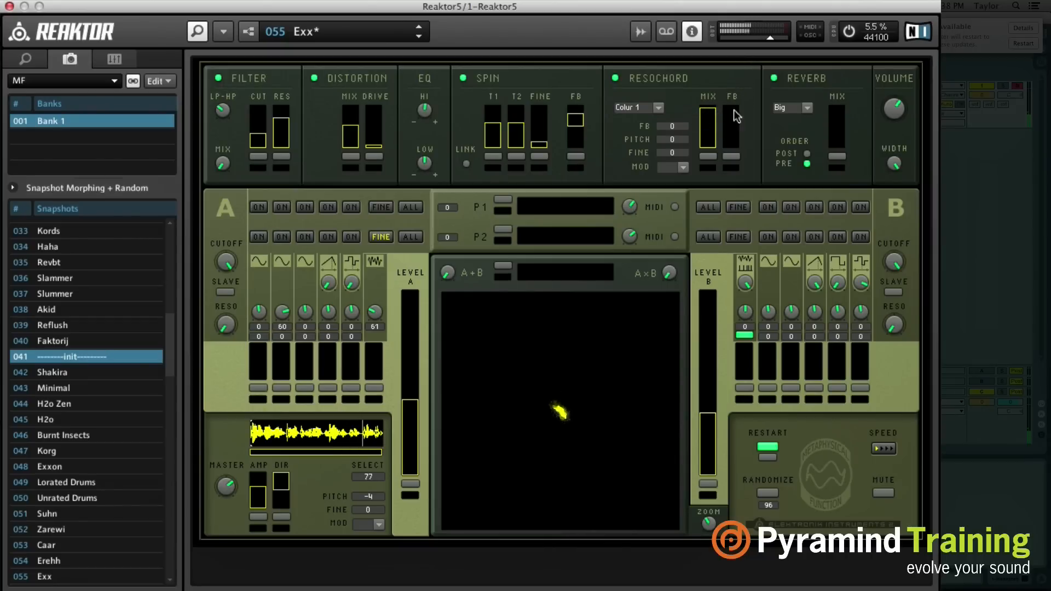
drag(703, 116, 702, 130)
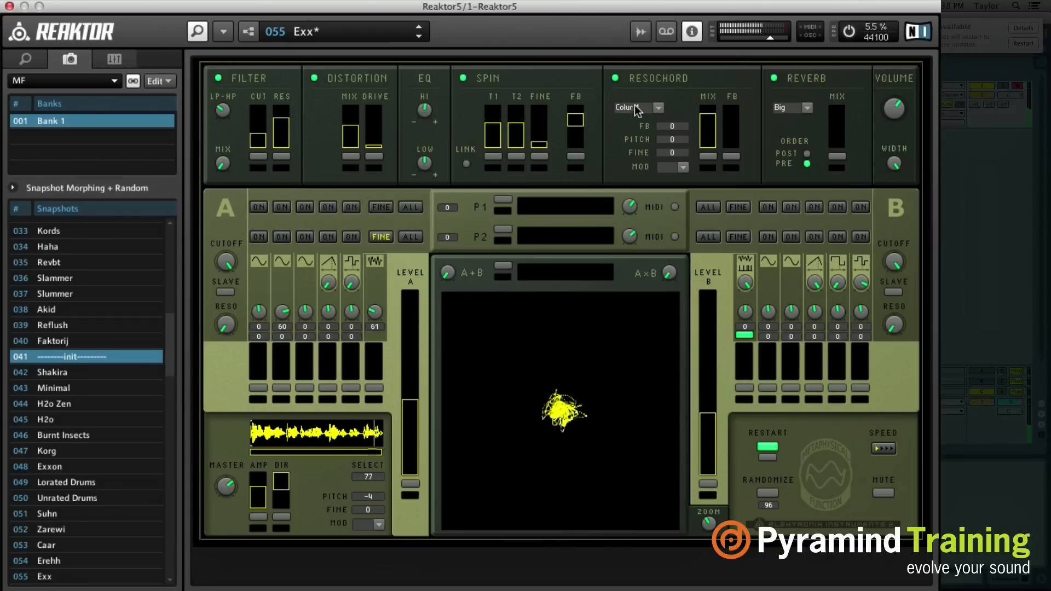
Switch to Ableton Live, add the Resonators audio effect after Reaktor5, and explore its individual resonator Pitch controls
drag(618, 12, 687, 7)
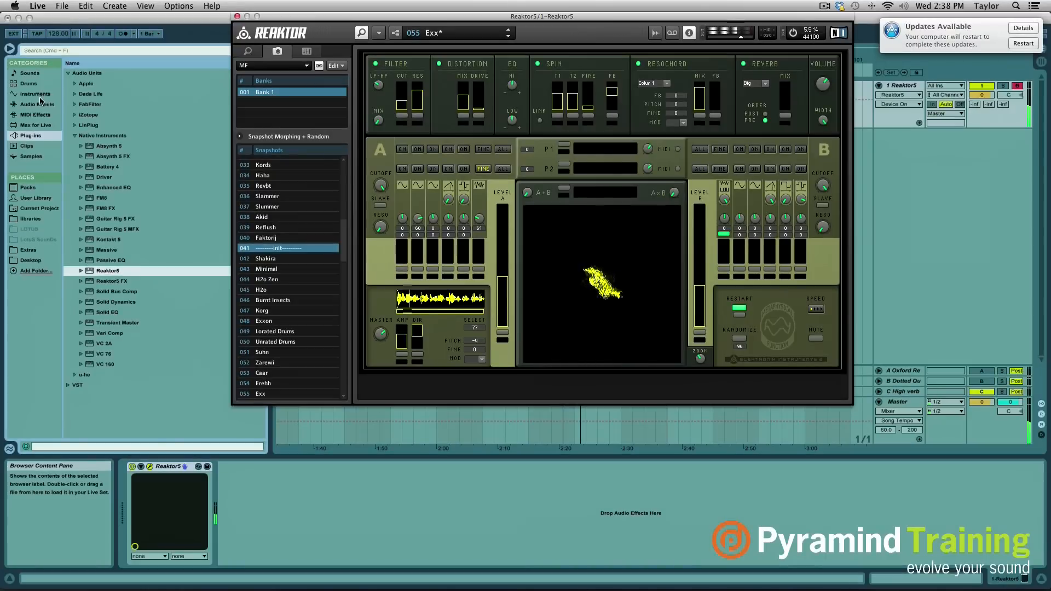
click(40, 103)
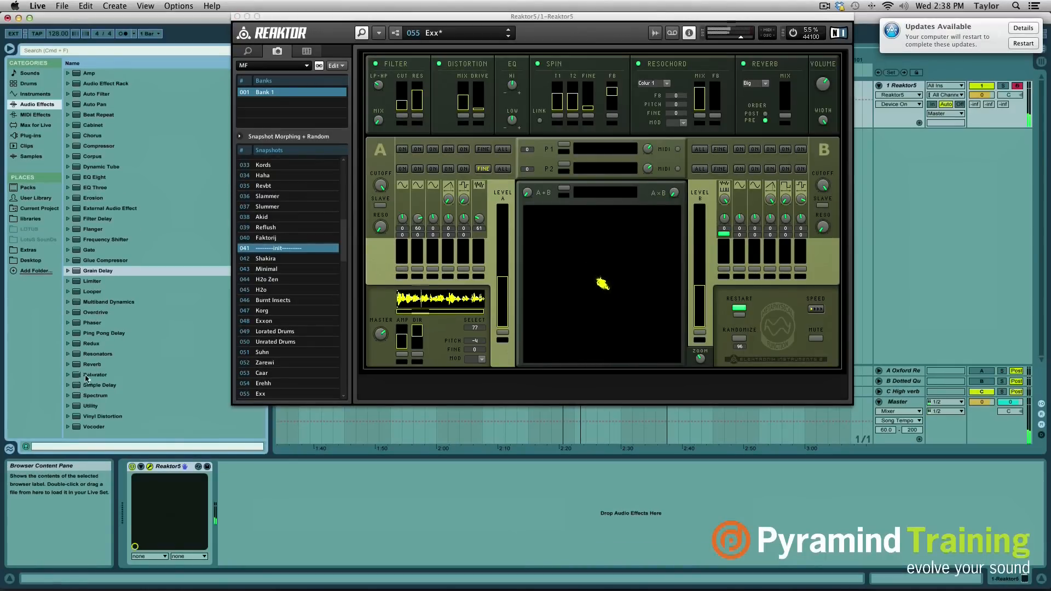
double_click(97, 353)
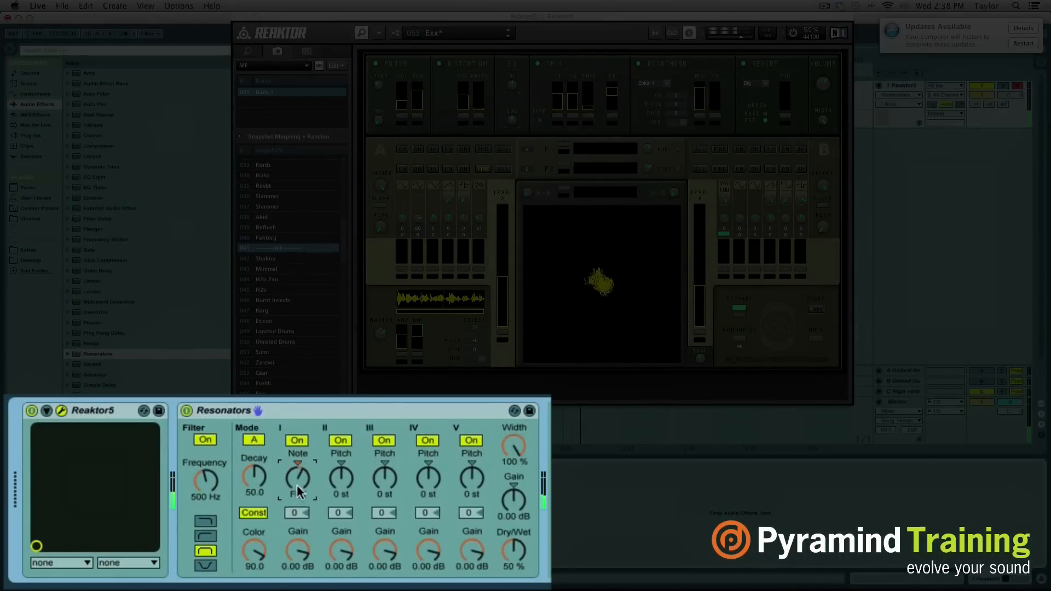
drag(388, 489, 438, 466)
click(438, 485)
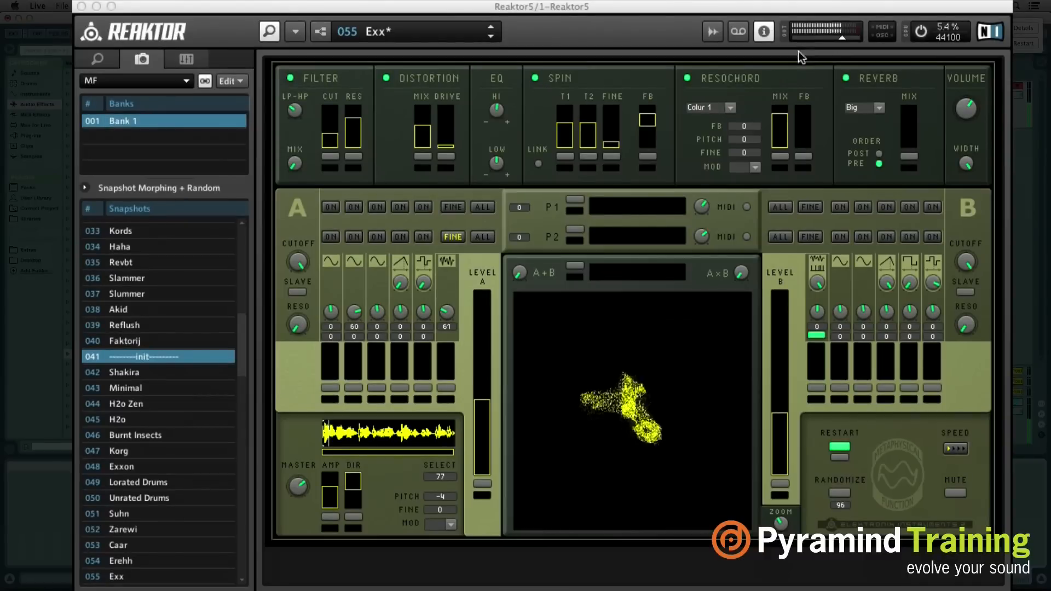
Review the available Resochord chord presets and keep Colur 1 selected
click(730, 108)
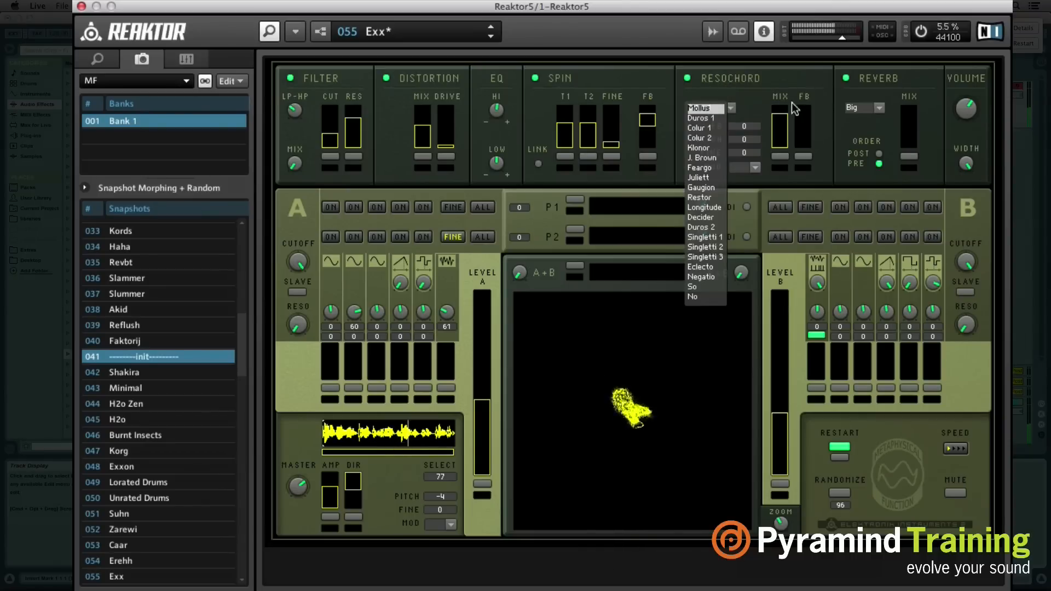
click(761, 107)
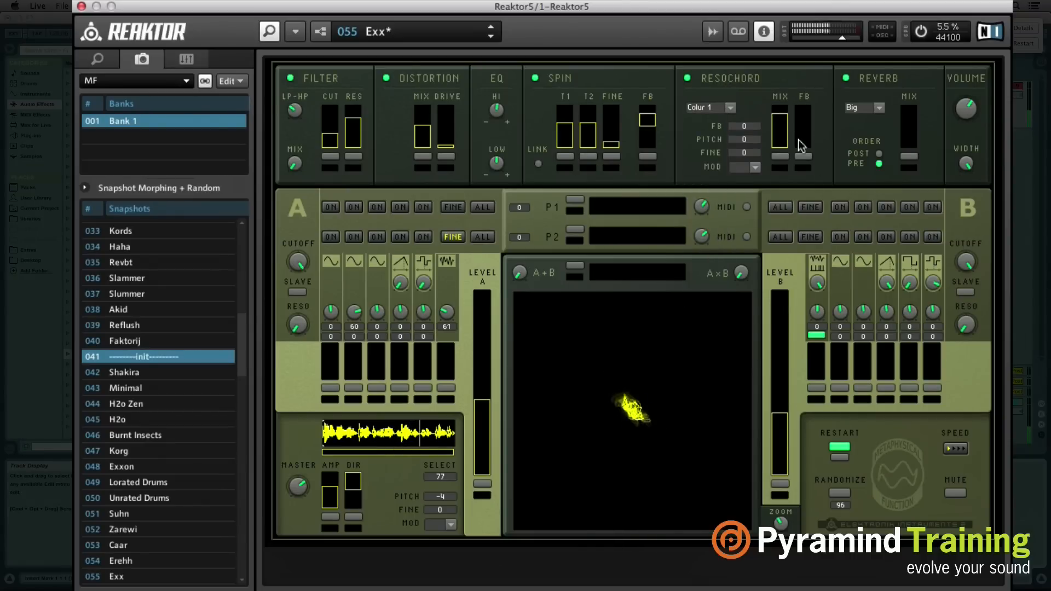
Raise the Resochord Mix and feedback faders near full, and set its FB value to 1 and Pitch to -24
drag(802, 119, 806, 85)
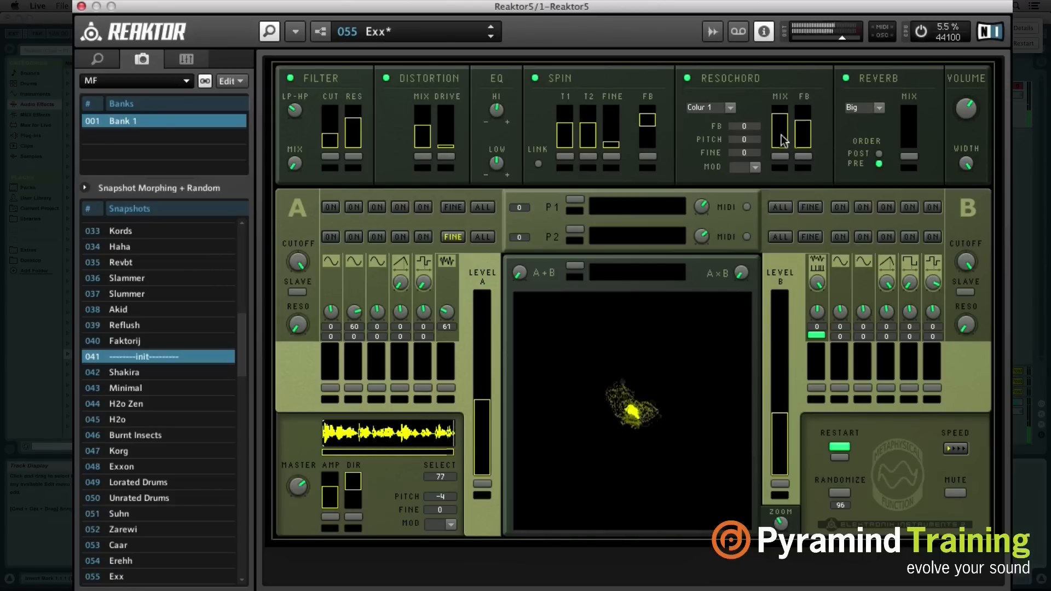
drag(747, 128, 747, 127)
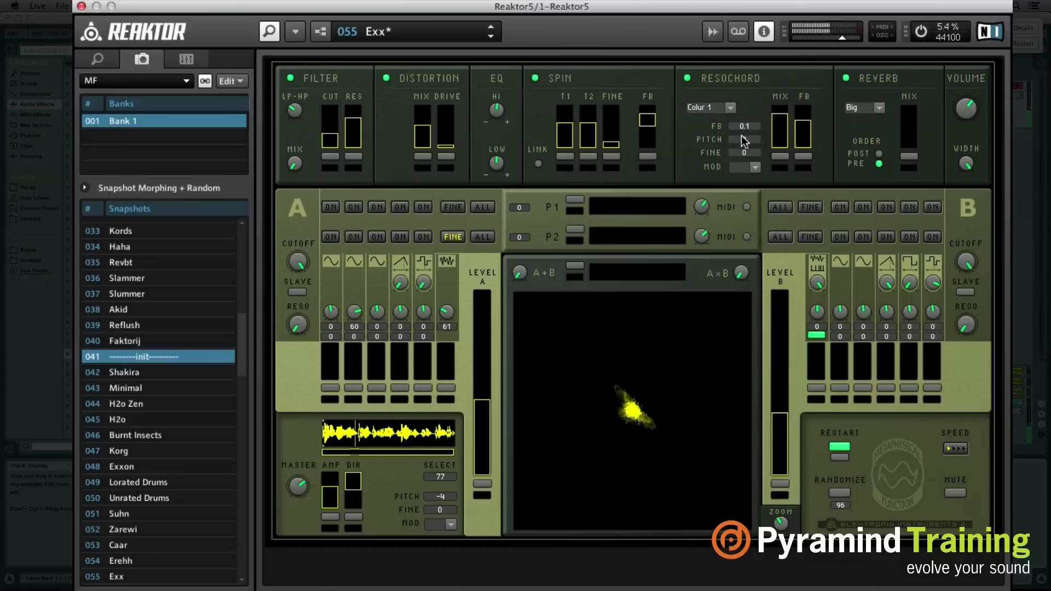
drag(744, 129, 750, 53)
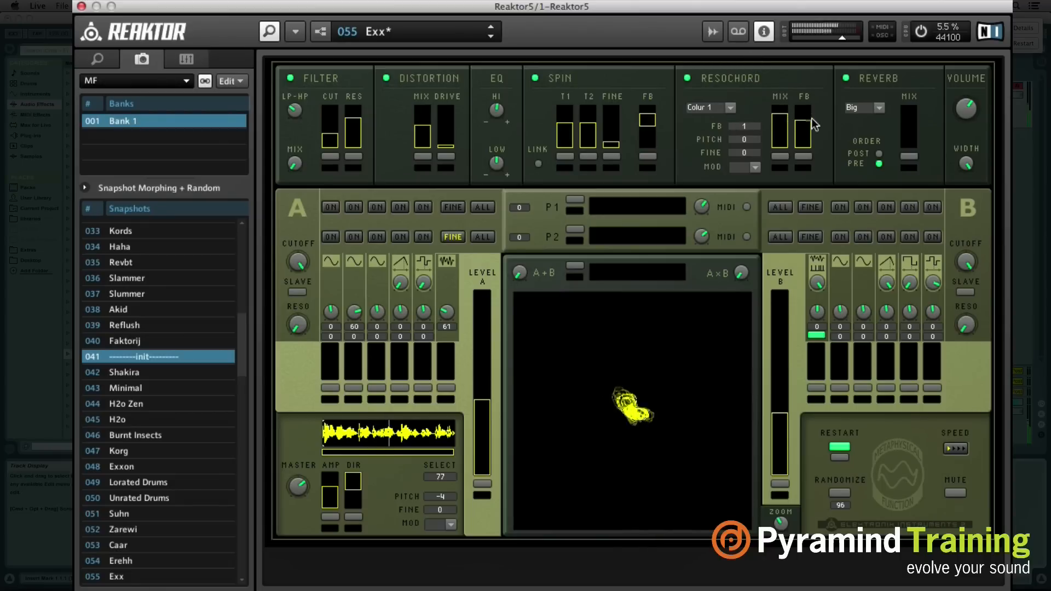
drag(807, 123, 784, 110)
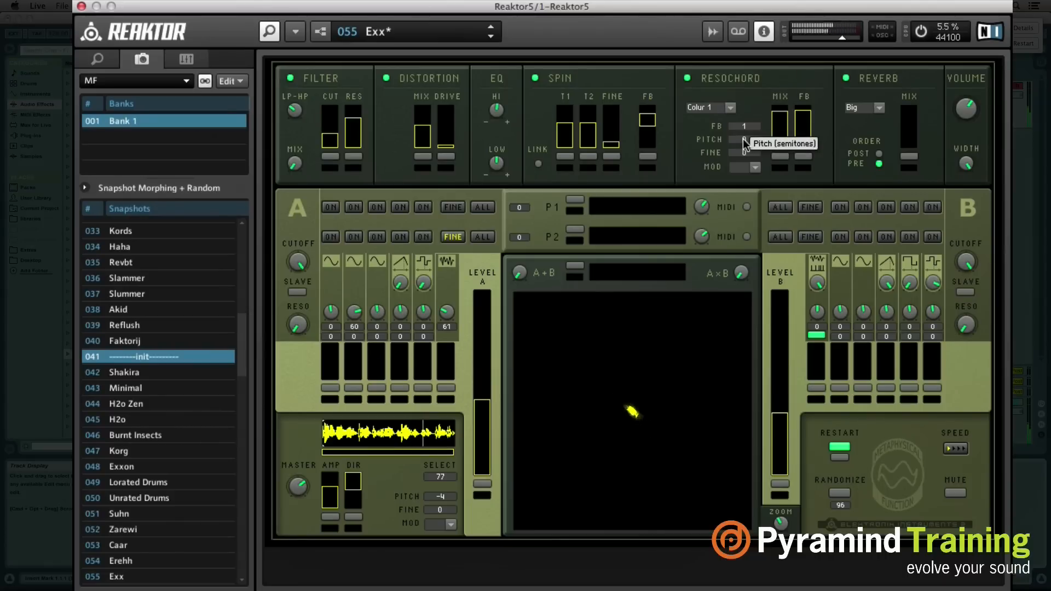
mouse_move(743, 139)
mouse_down()
mouse_move(752, 106)
mouse_move(746, 155)
mouse_up()
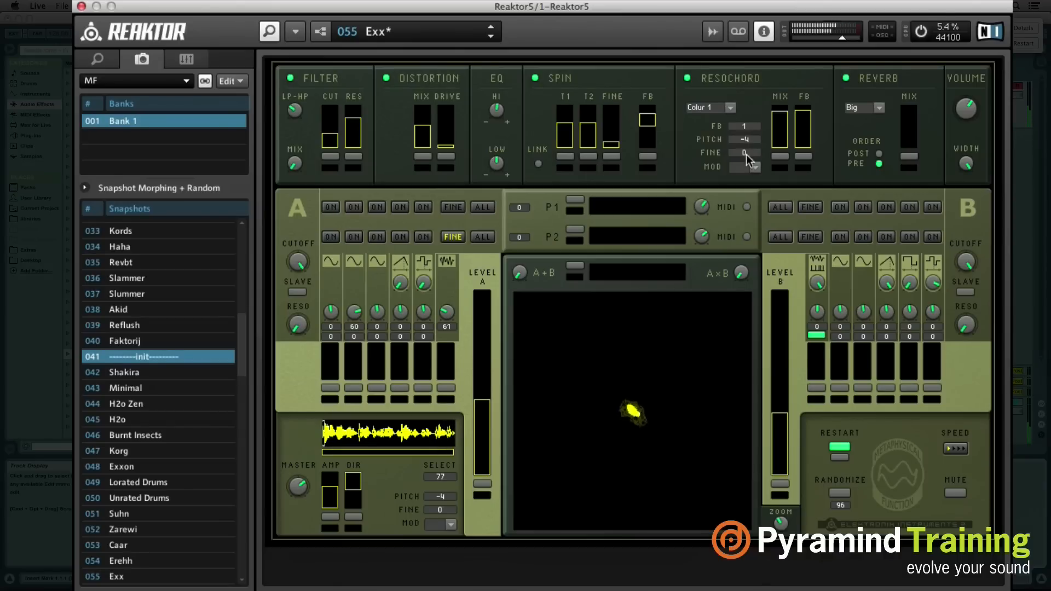
drag(755, 202, 756, 244)
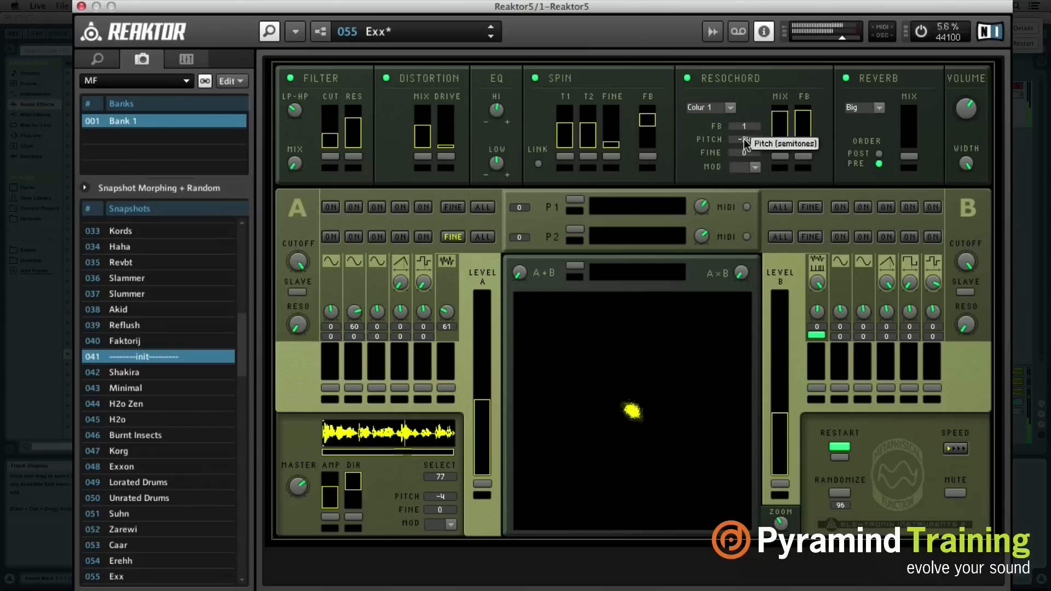
Assign p1 as the Resochord's modulation source and sweep pitch modulator P1 in both directions to audition it
click(751, 167)
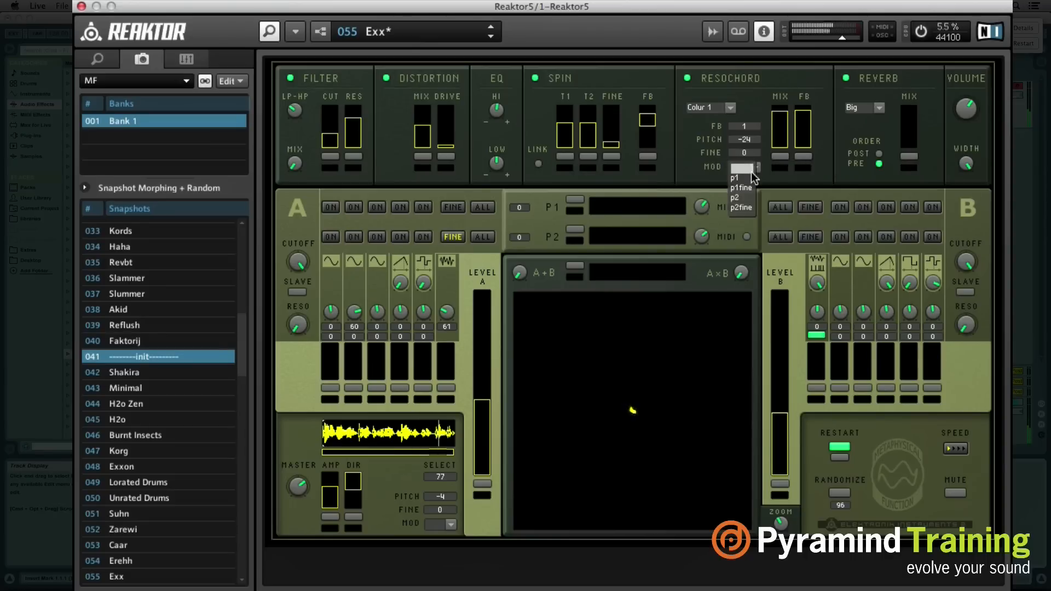
click(719, 153)
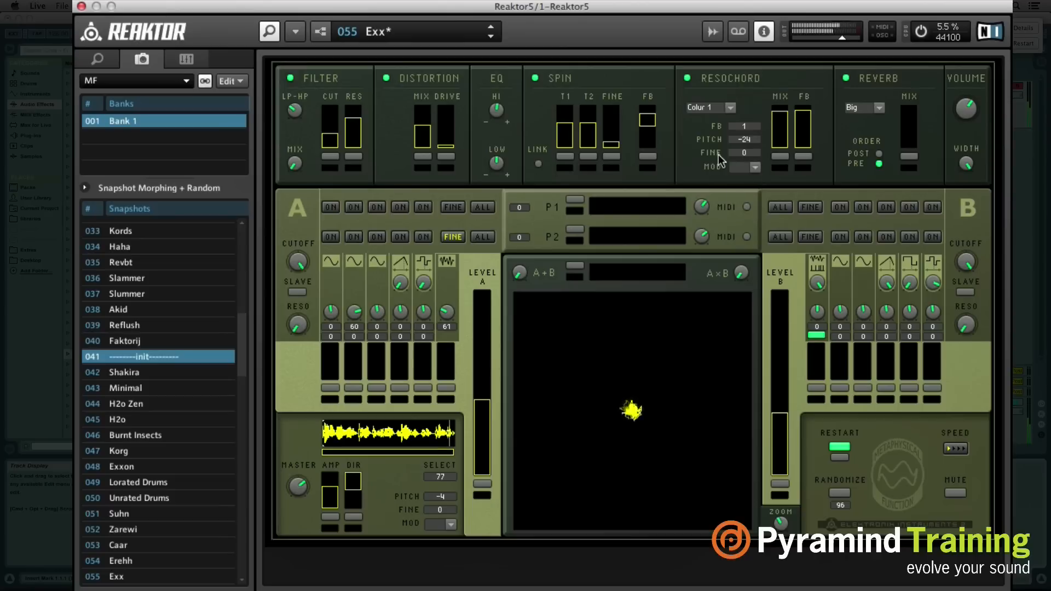
click(730, 168)
click(736, 179)
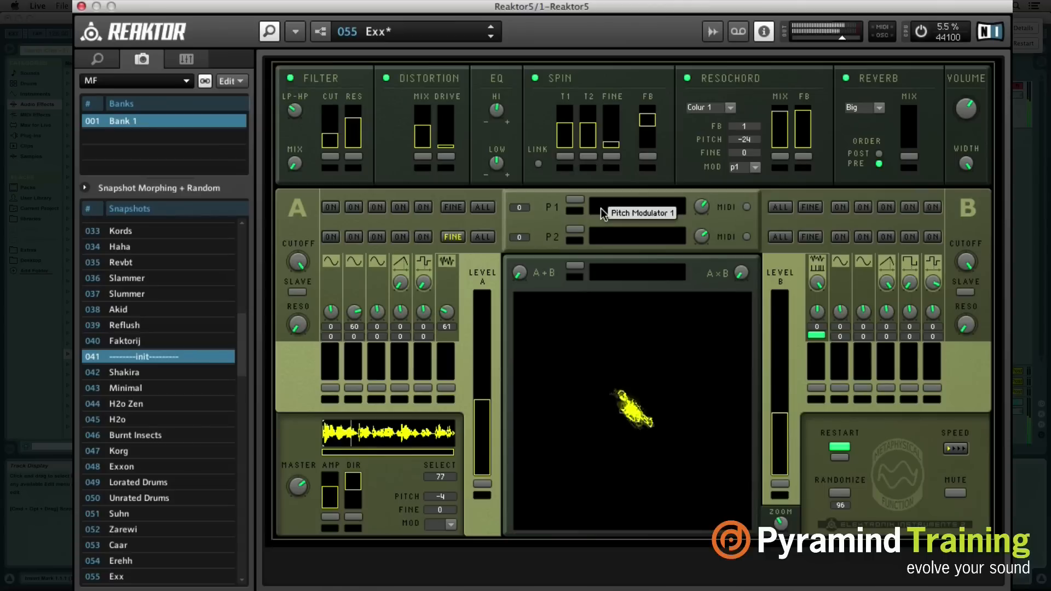
drag(635, 207, 655, 208)
drag(721, 208, 612, 215)
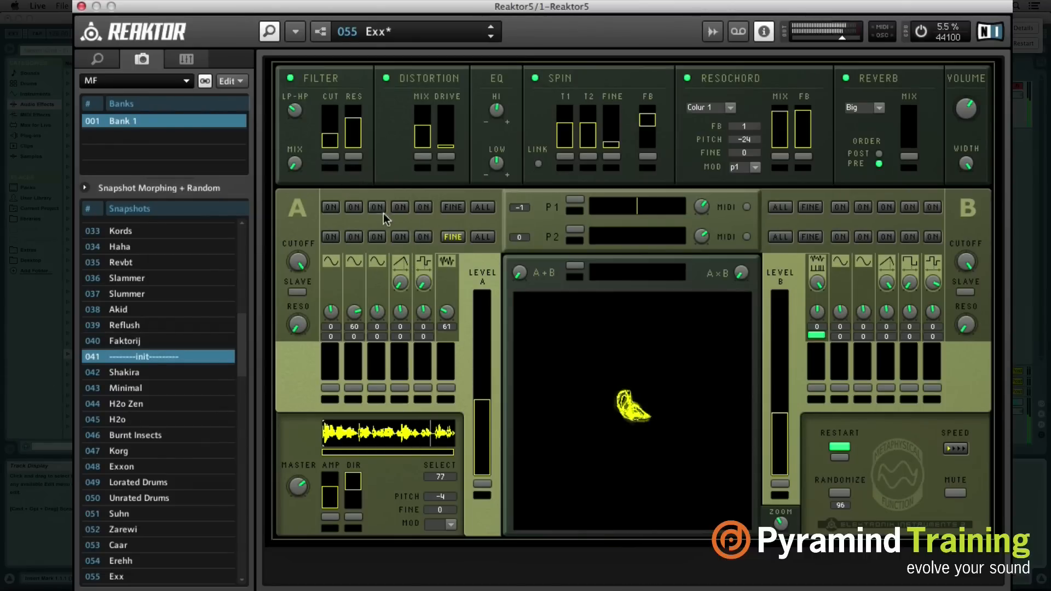
Enable P1 modulation for the second oscillator in section A, raise its level slightly, and set its pitch to 22
click(354, 207)
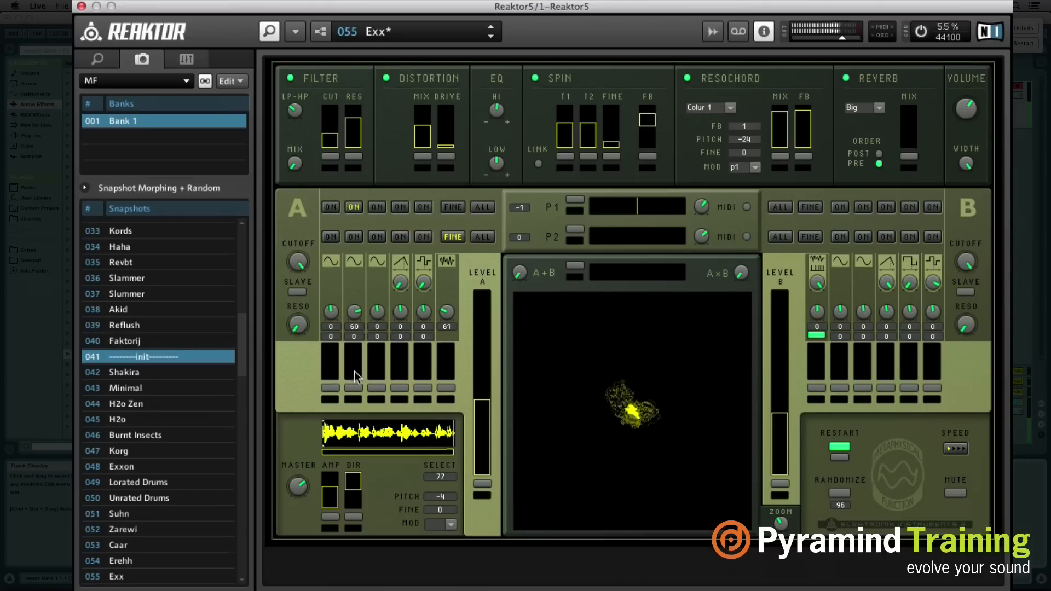
mouse_move(354, 369)
mouse_down()
mouse_move(360, 305)
mouse_move(358, 350)
mouse_up()
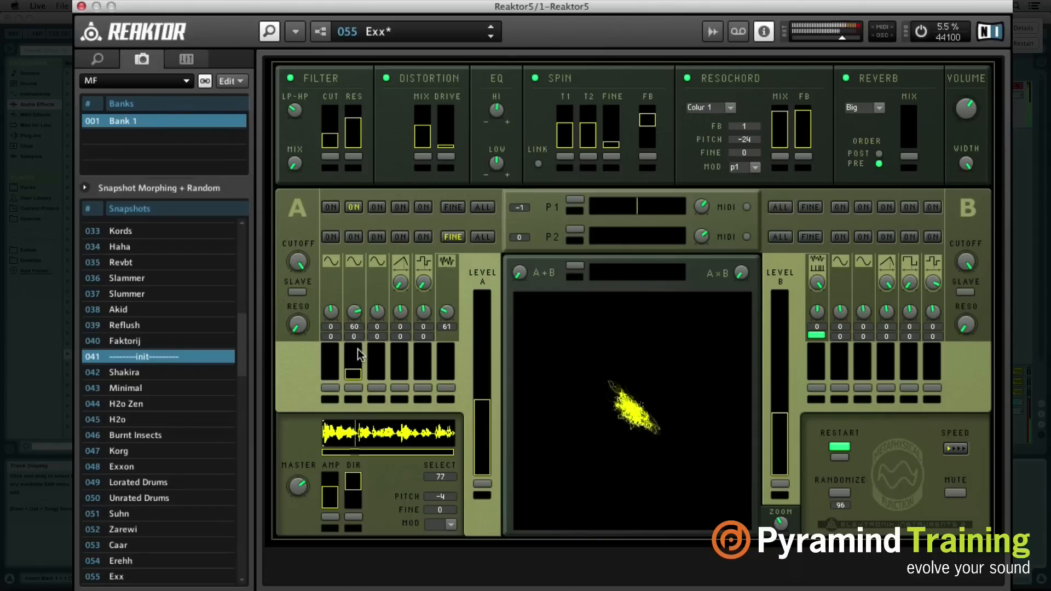
drag(359, 313, 357, 361)
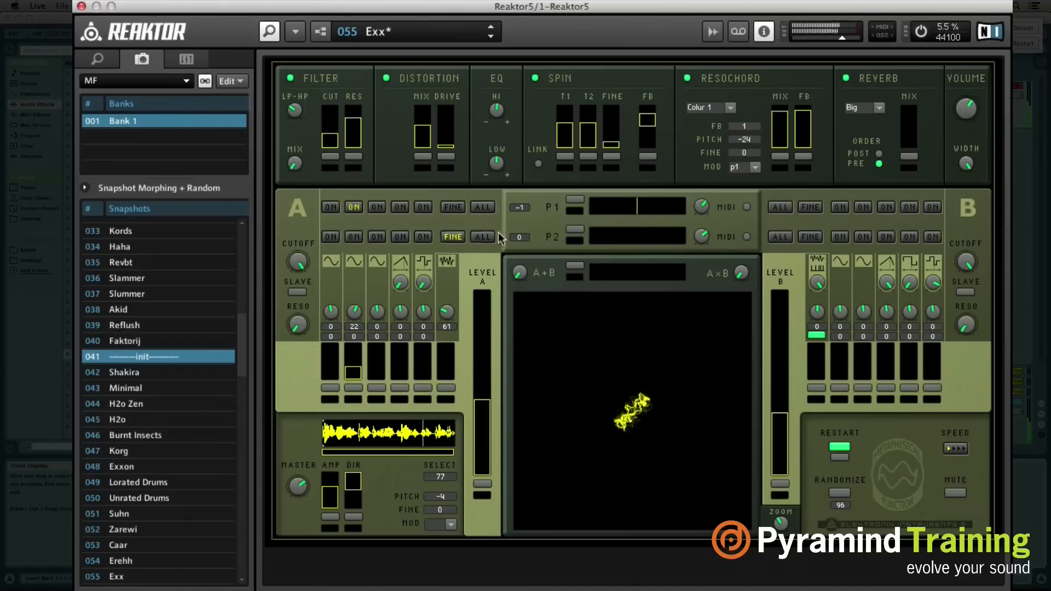
Audition P1 at -29 with the second oscillator's fine tuning at 0.26, and return P1 to 0
drag(645, 210, 575, 213)
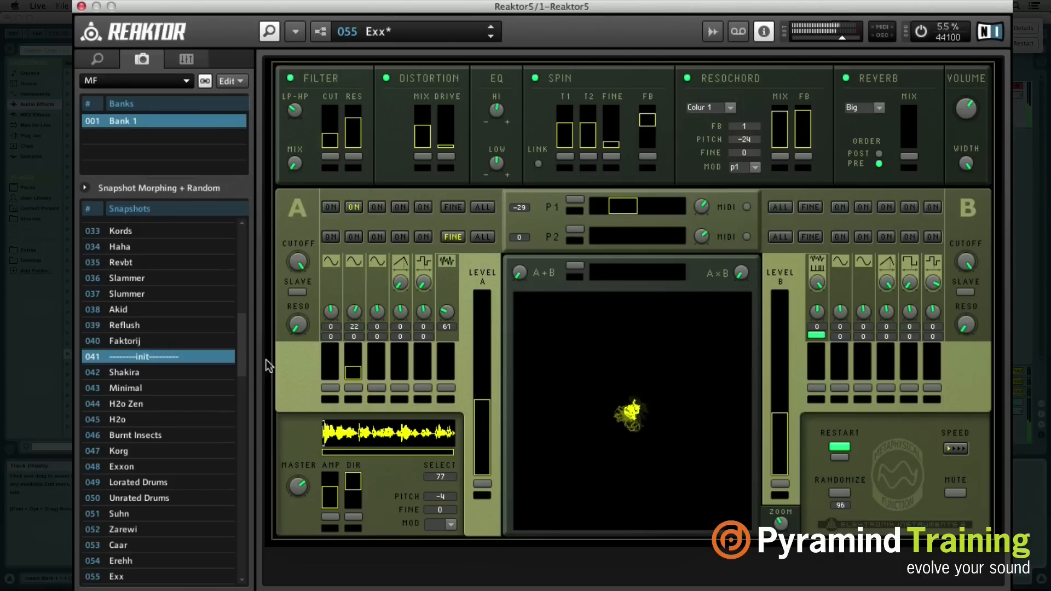
drag(353, 337, 361, 310)
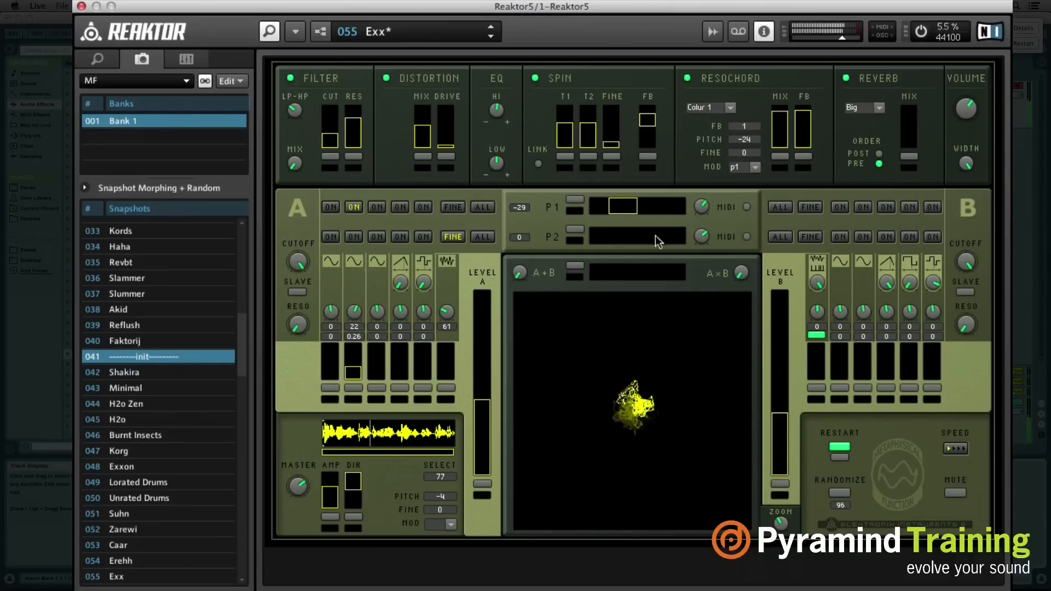
drag(650, 204, 720, 210)
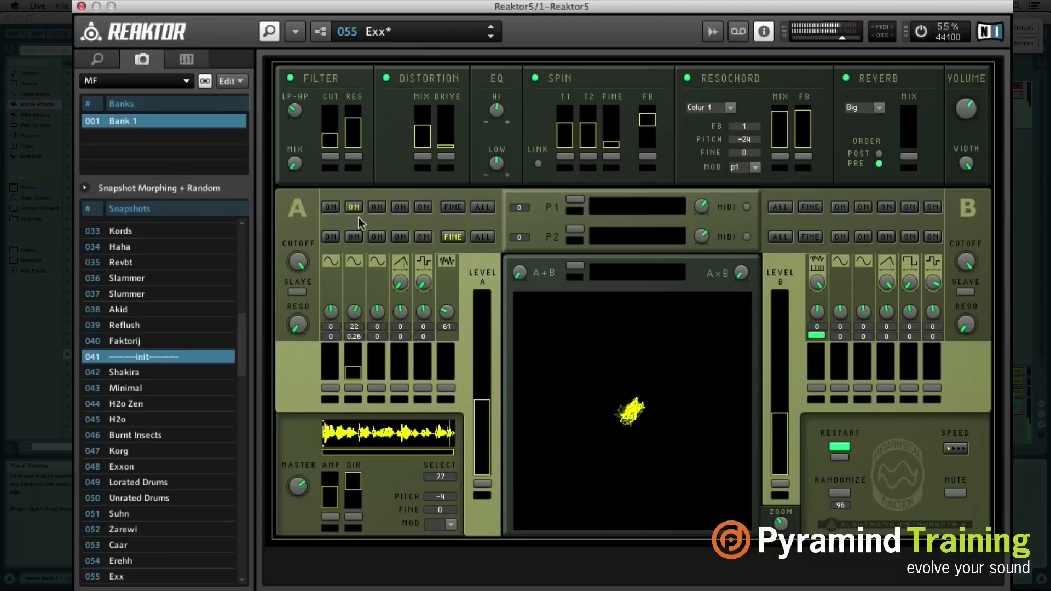
Try small fine-tuning offsets on section A's second oscillator and return the fine value to 0
click(448, 239)
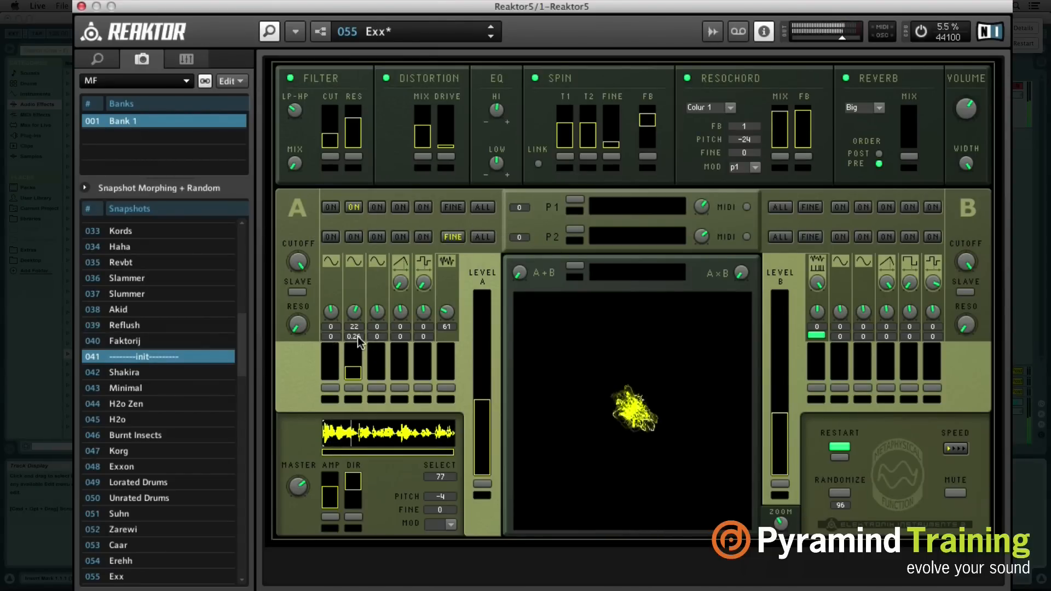
drag(357, 339, 365, 336)
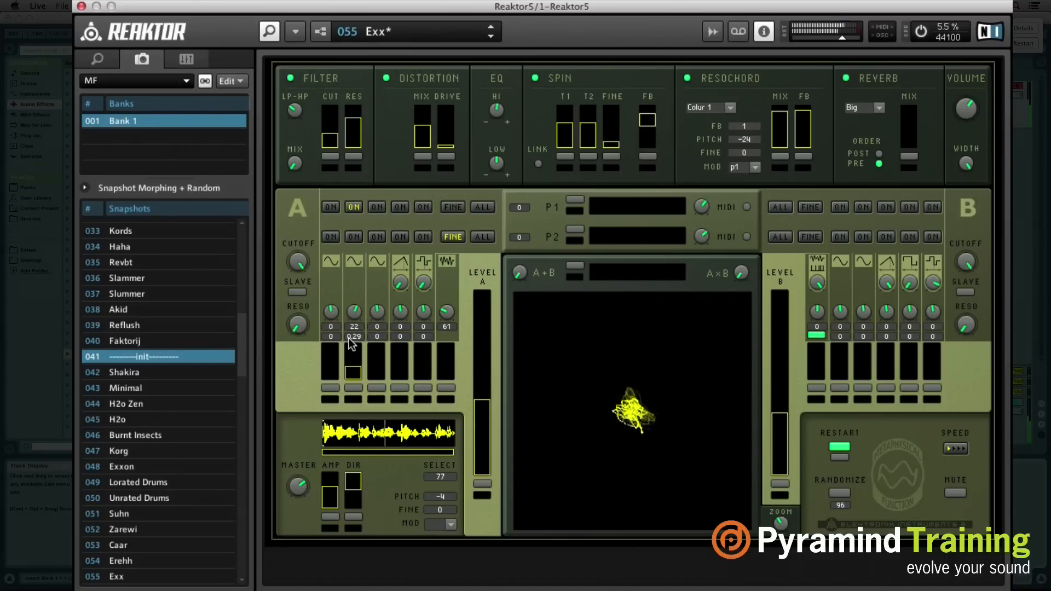
drag(349, 337, 366, 367)
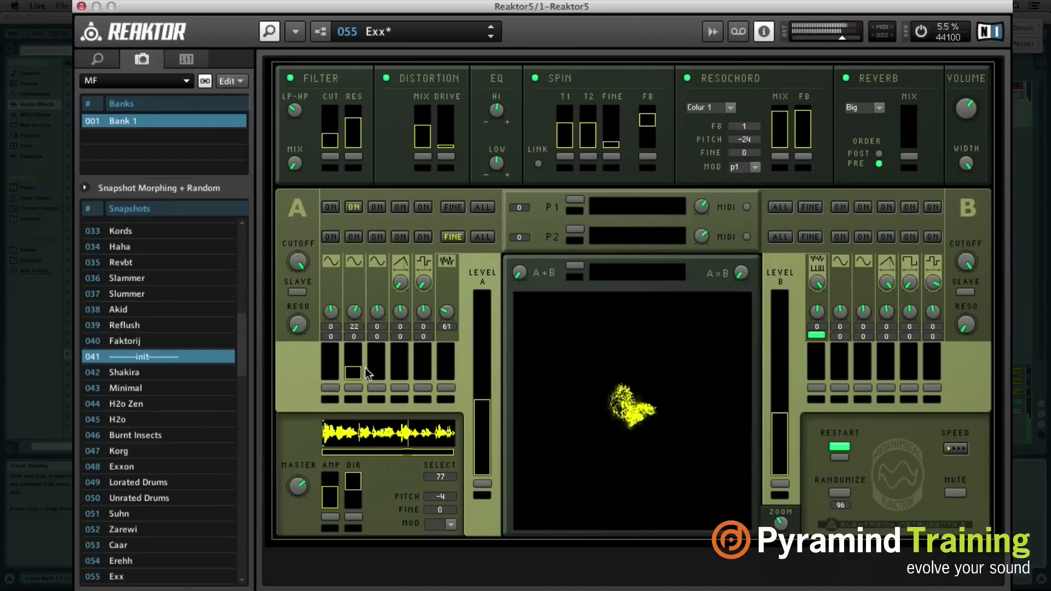
mouse_move(353, 324)
mouse_down()
mouse_move(353, 348)
mouse_move(353, 335)
mouse_up()
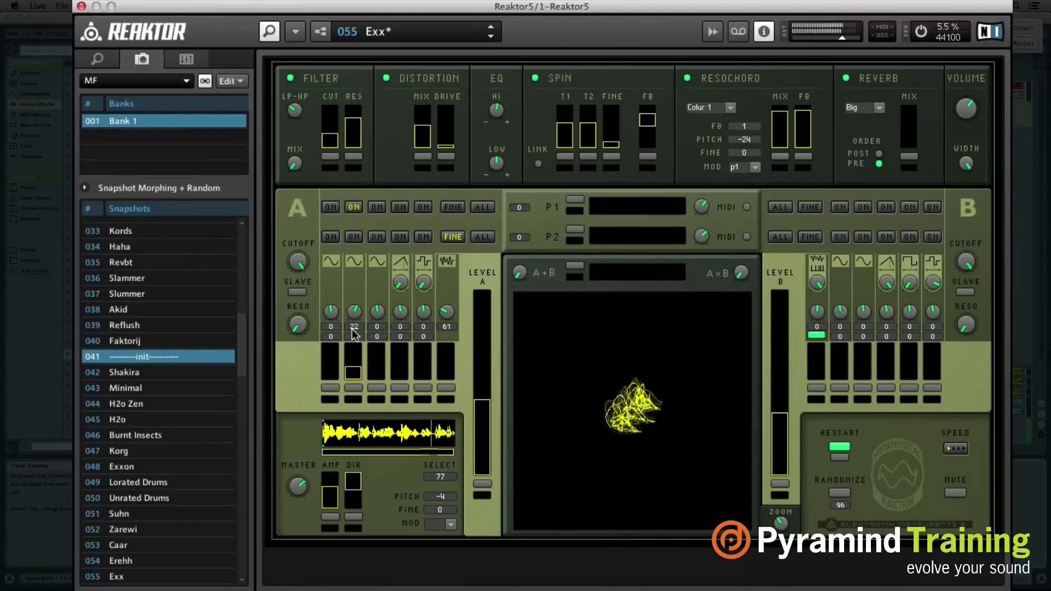
drag(354, 336, 364, 307)
drag(369, 243, 384, 317)
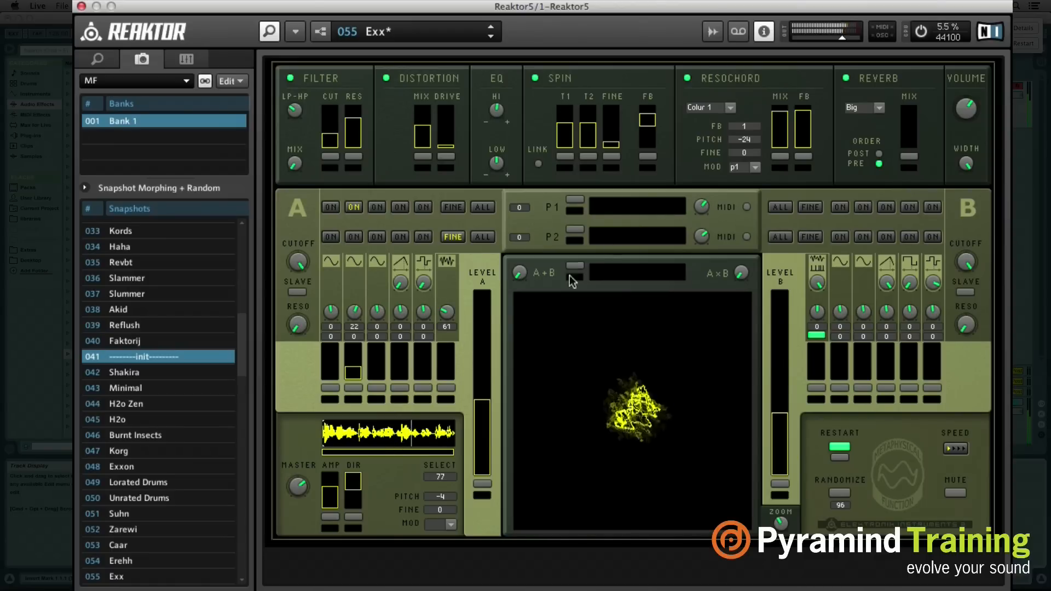
Assign p1 as the sample modulator's modulation source and audition it by sweeping P1 up and down before returning it to 0
click(450, 525)
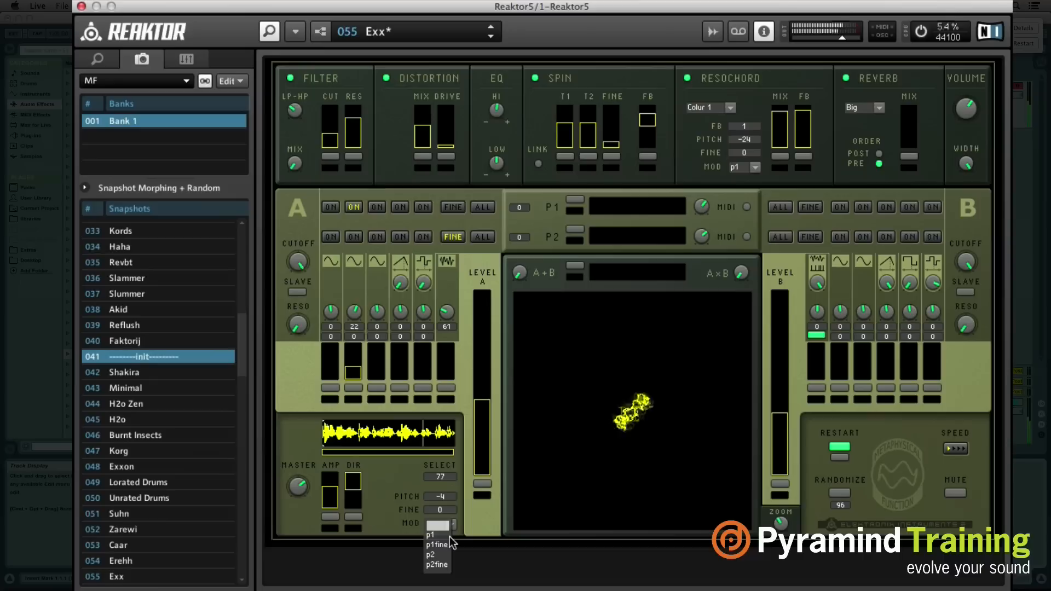
click(437, 535)
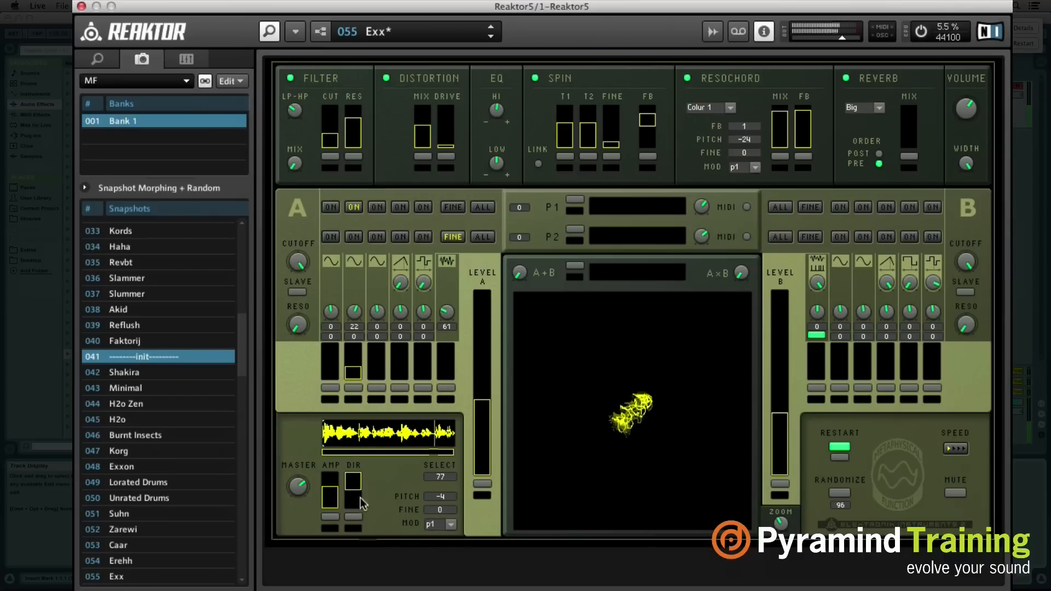
click(663, 207)
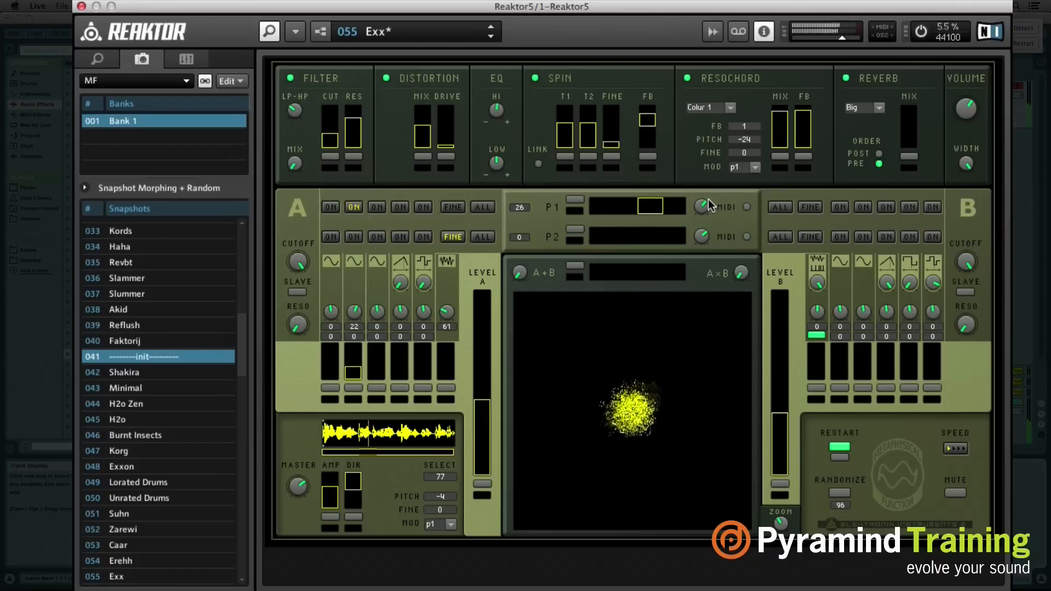
drag(708, 199, 629, 207)
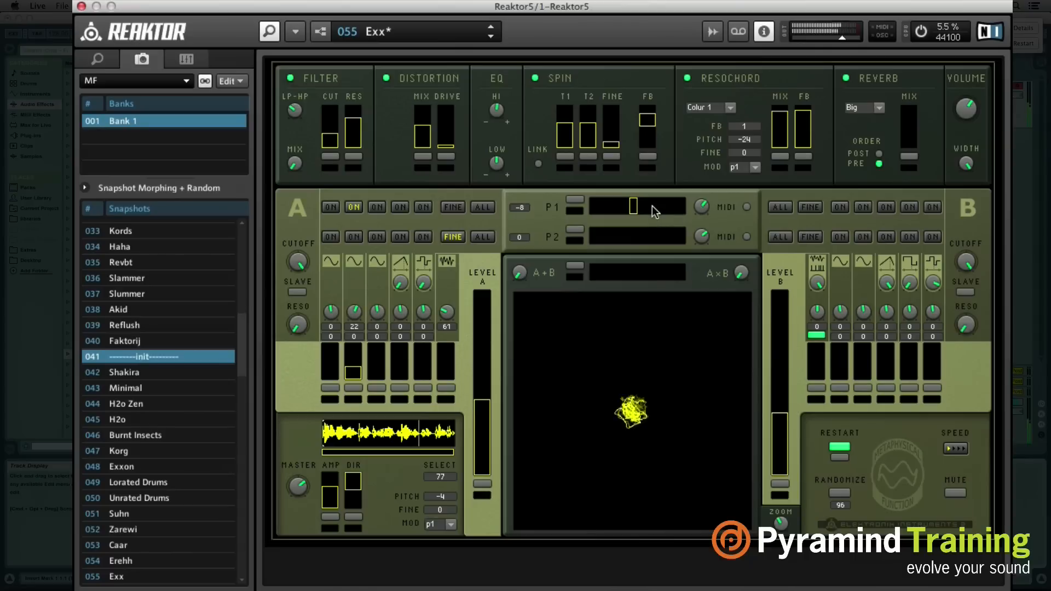
drag(626, 211, 656, 203)
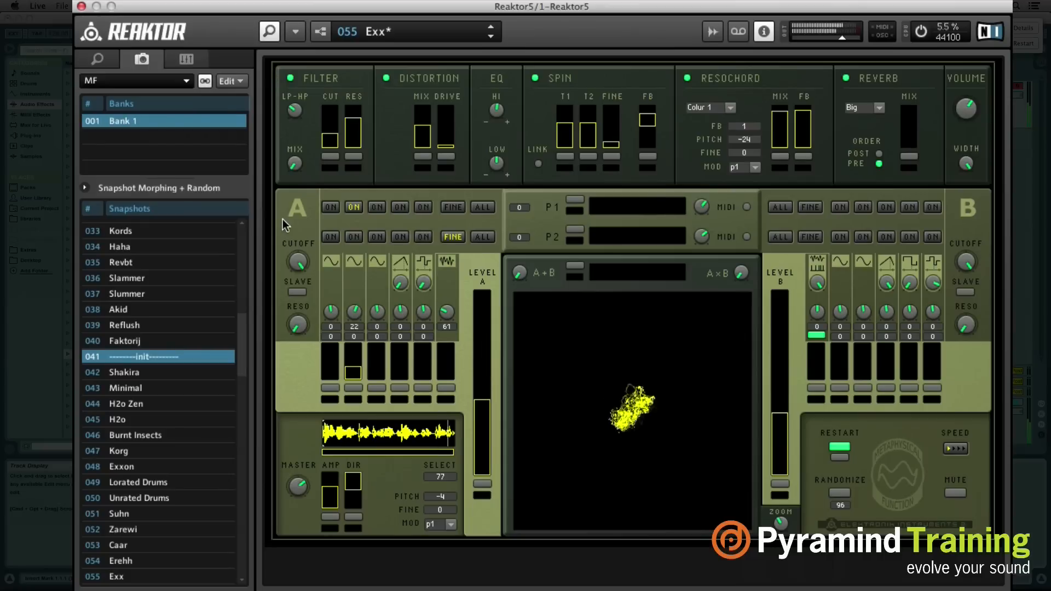
Route P1 to all the oscillators in section A and enable MIDI control for P1
click(482, 208)
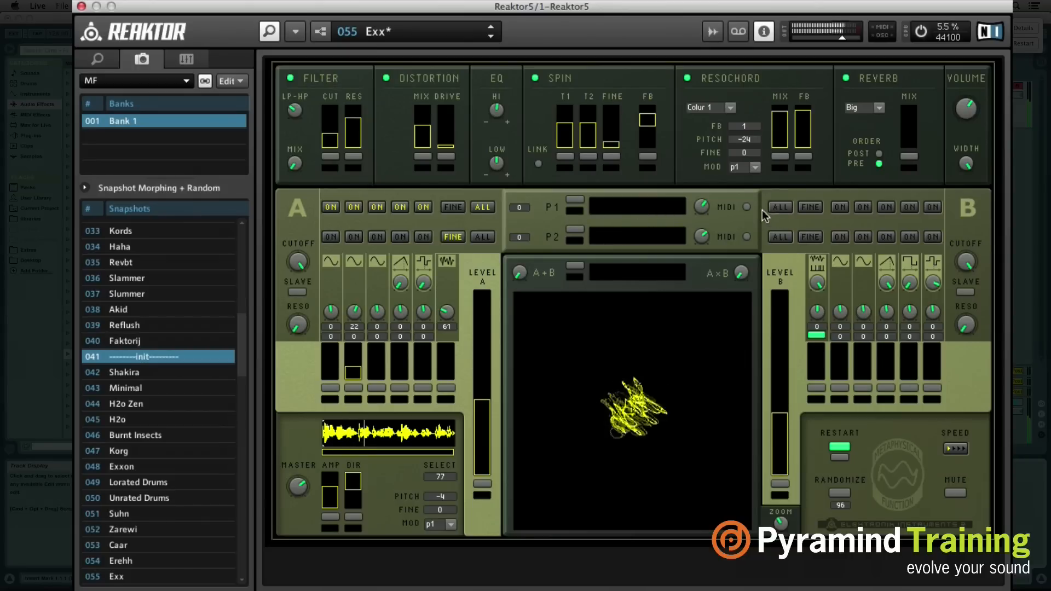
click(746, 207)
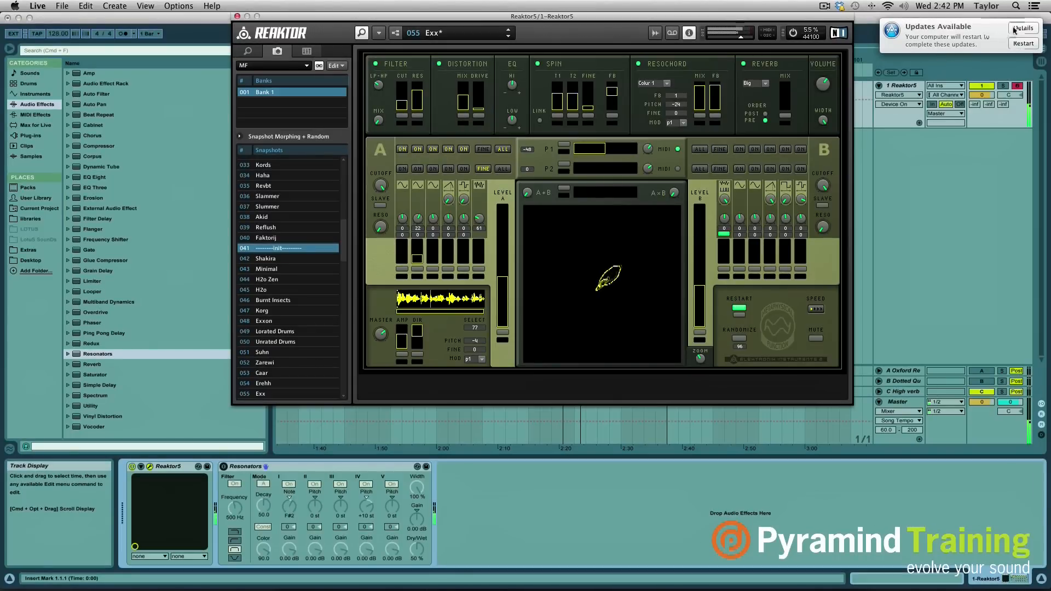
Clear the pending system updates notification
click(1022, 46)
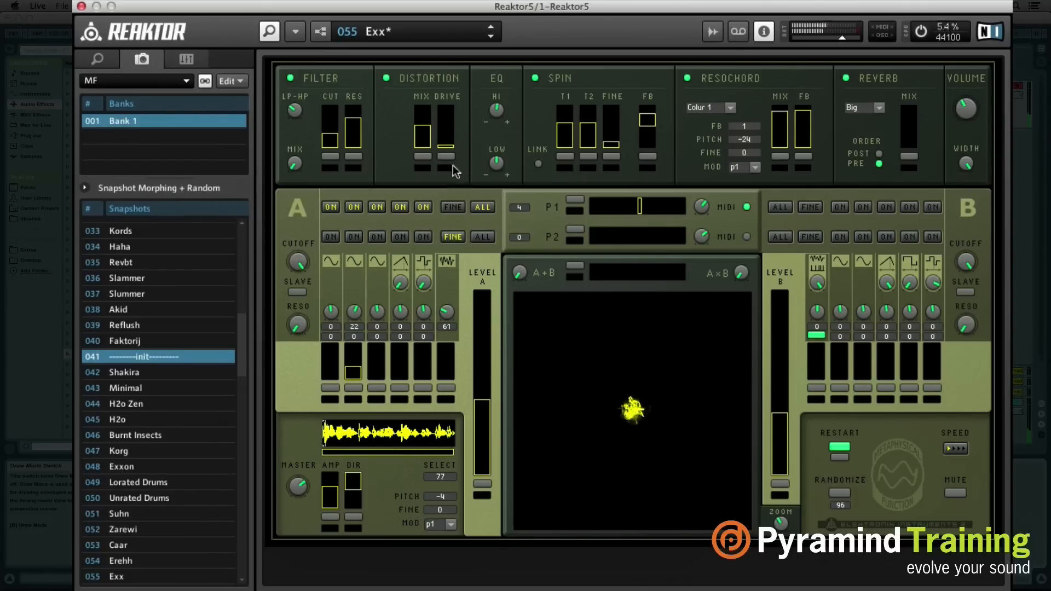
Raise the Distortion Drive to about three quarters and increase Level A
drag(452, 145, 474, 109)
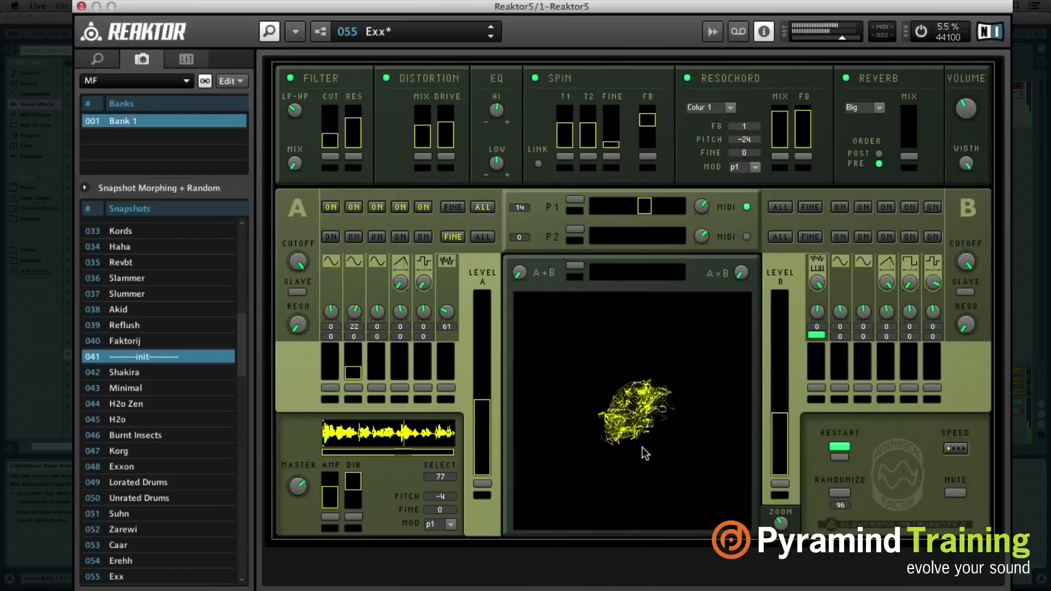
drag(487, 398, 491, 370)
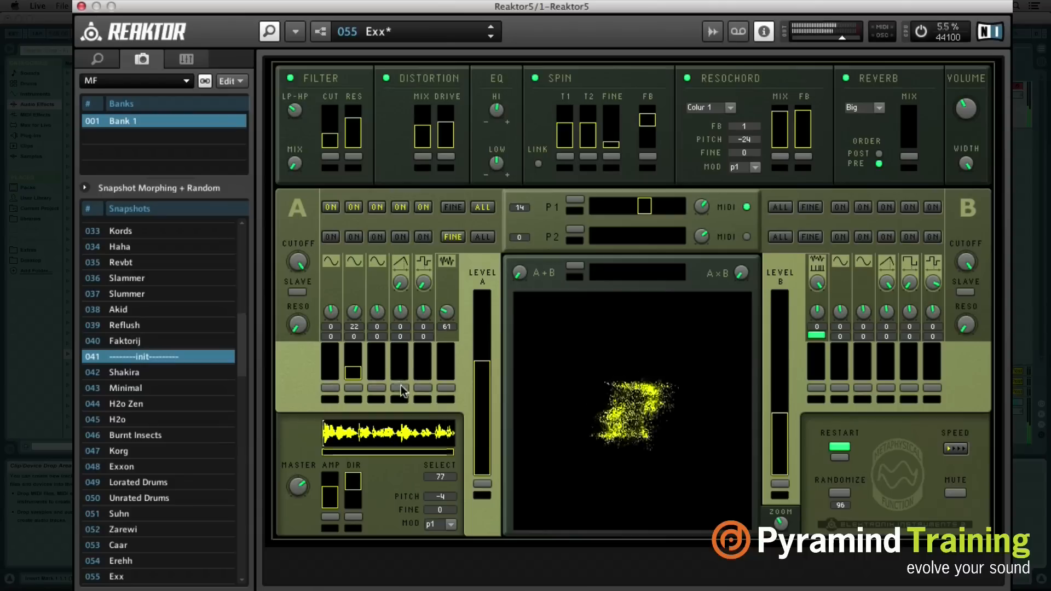
Try the fourth oscillator in section A at a raised level with its pitch at 60, readjust its pitch, and bring its level back down
drag(406, 374, 412, 353)
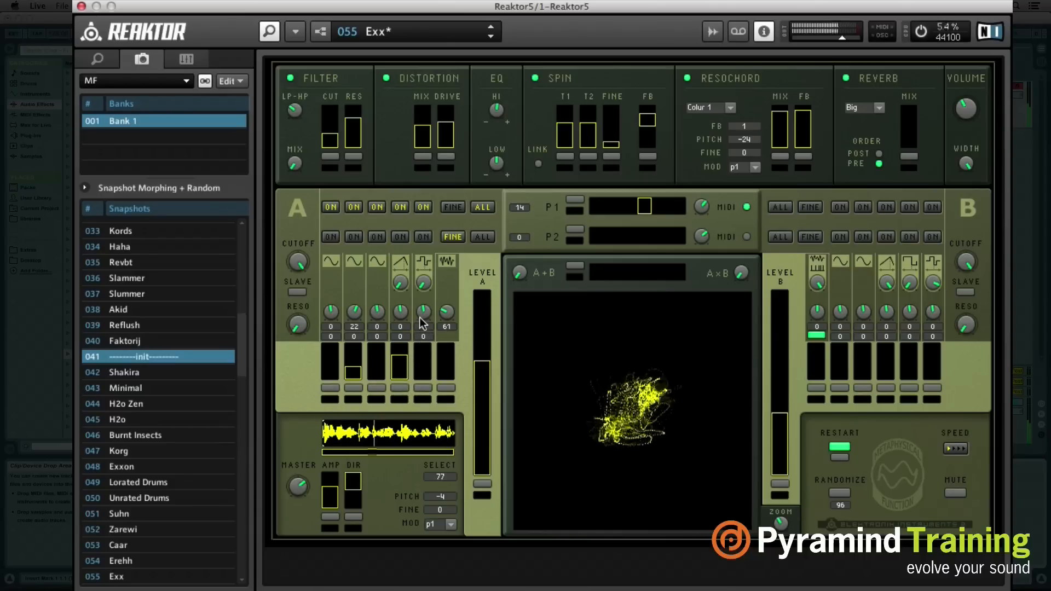
drag(401, 311, 406, 236)
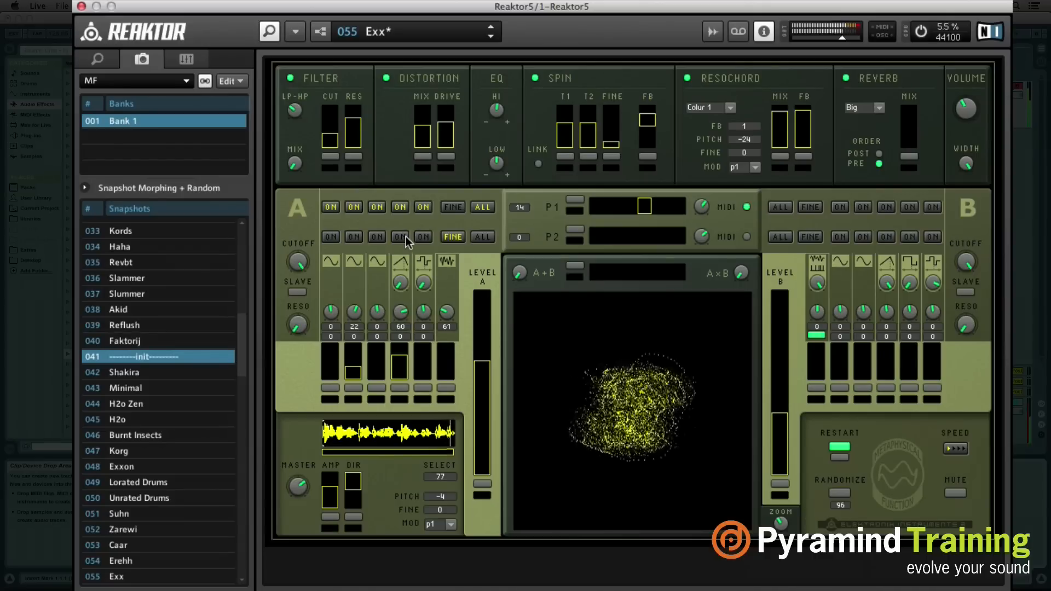
drag(393, 345, 395, 358)
drag(403, 315, 402, 408)
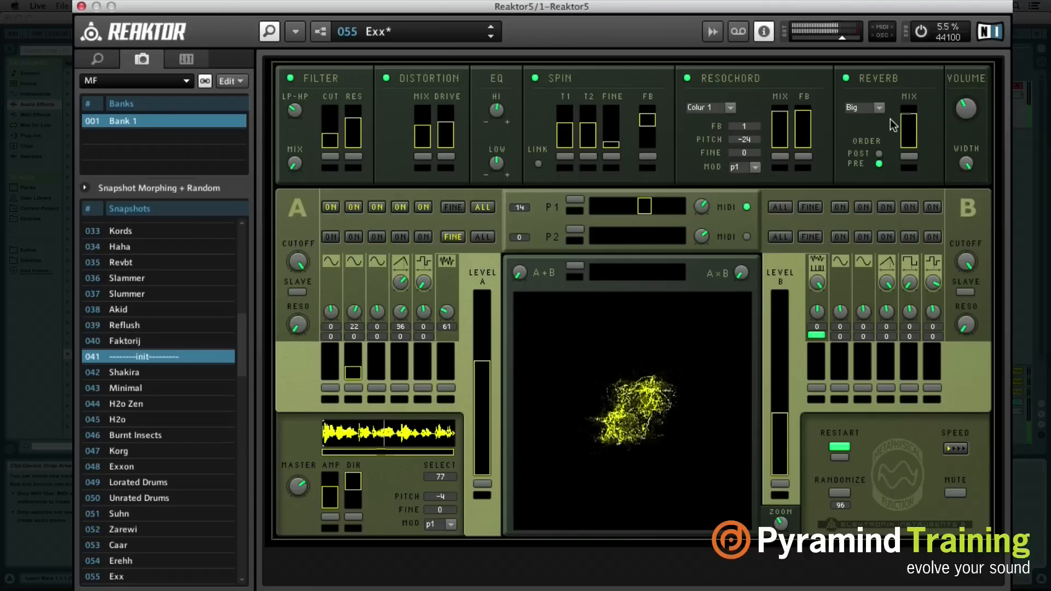
Back the Reverb Mix off slightly from its high setting
drag(912, 127, 911, 131)
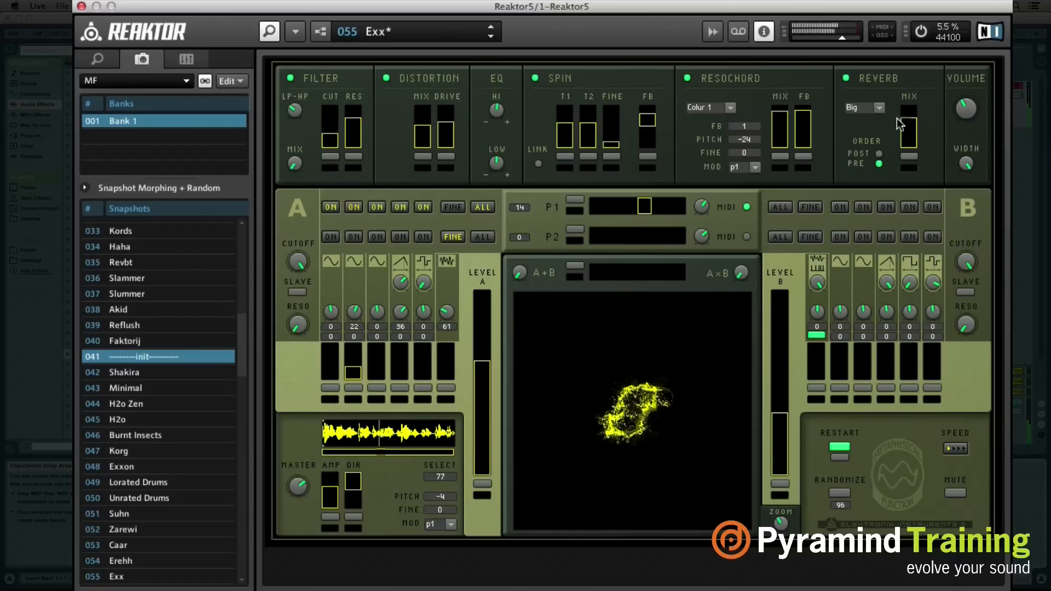
Switch the reverb type to Endless with Post order, and turn down the output volume
click(881, 111)
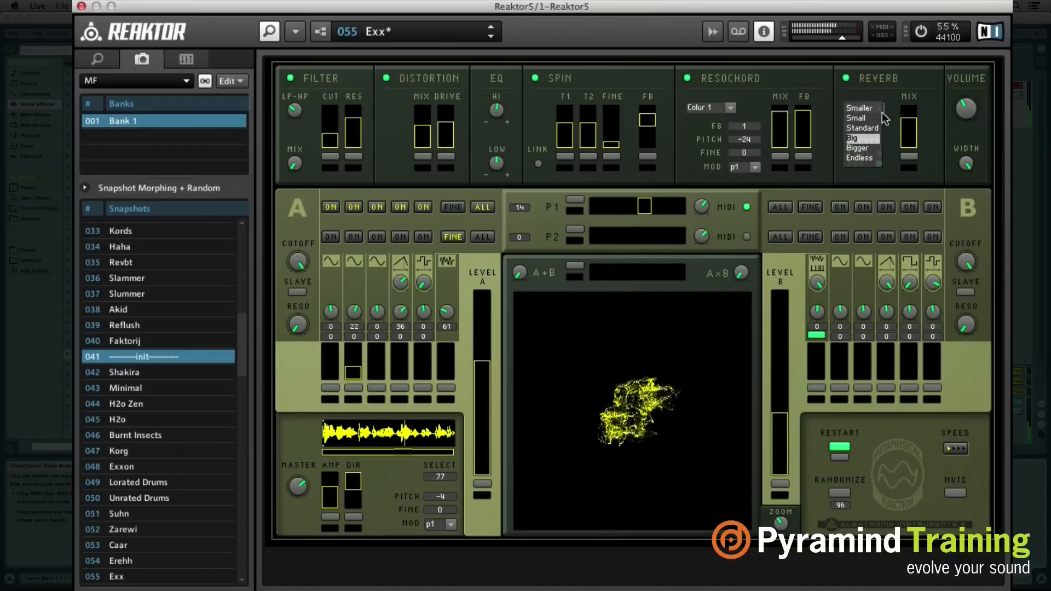
click(865, 158)
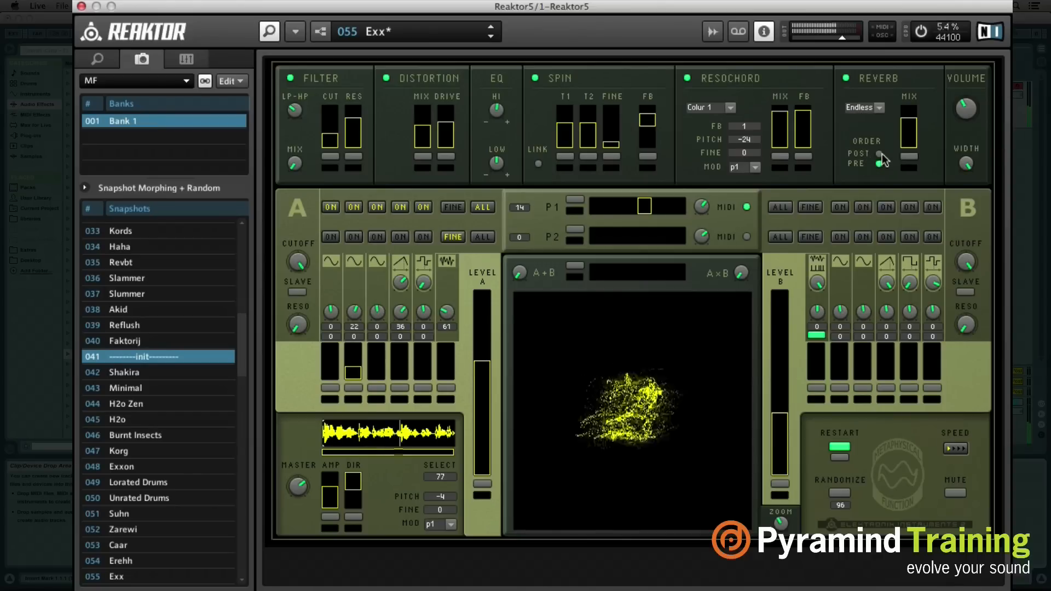
click(879, 154)
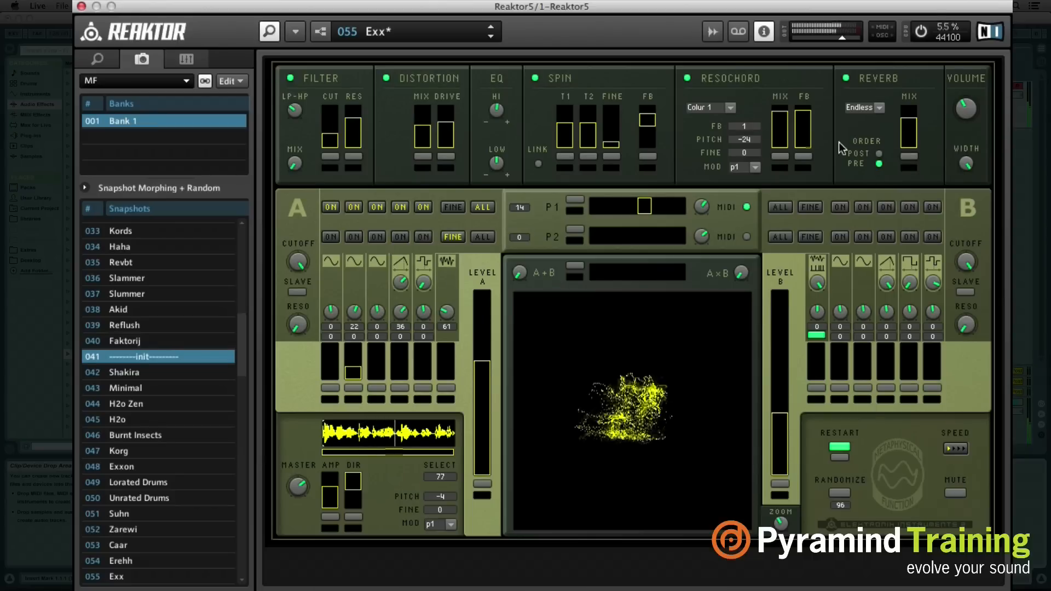
click(879, 155)
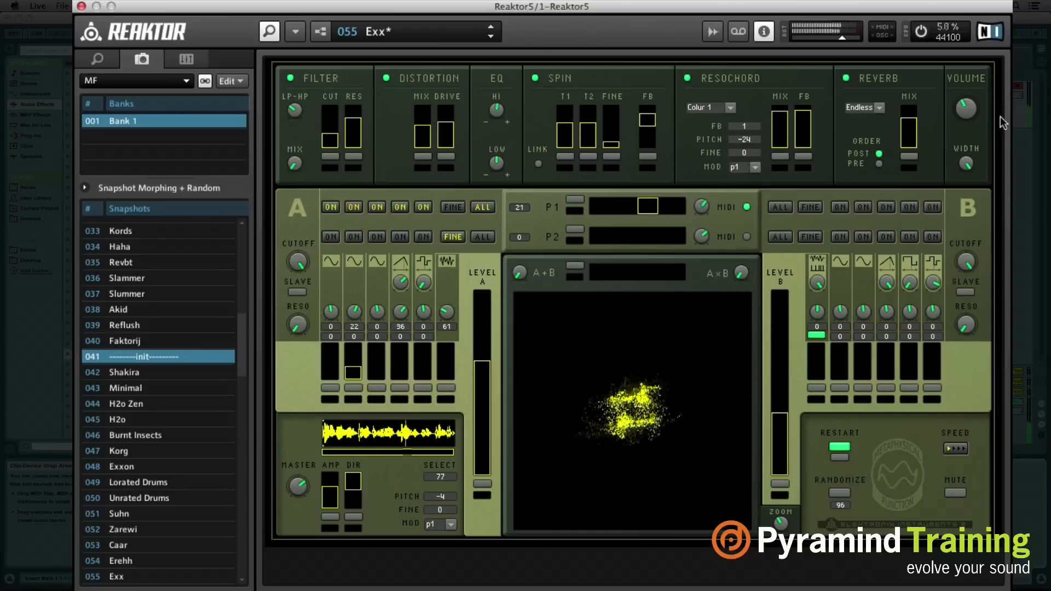
drag(971, 135, 971, 154)
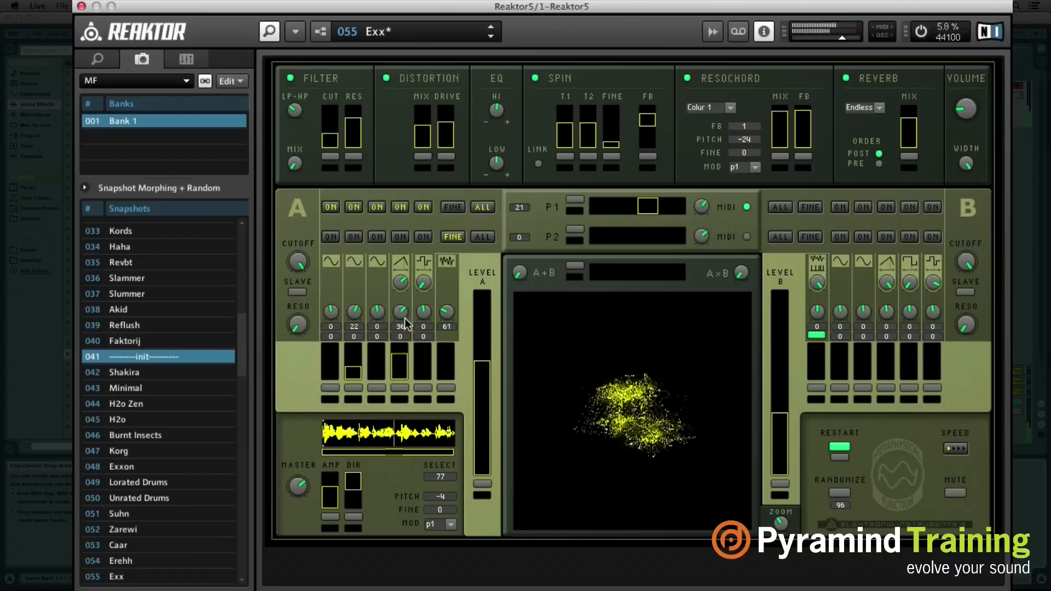
Enable automation on the fourth section A oscillator's level and the sample modulator's DIR, with the sample Pitch set to 24
click(399, 388)
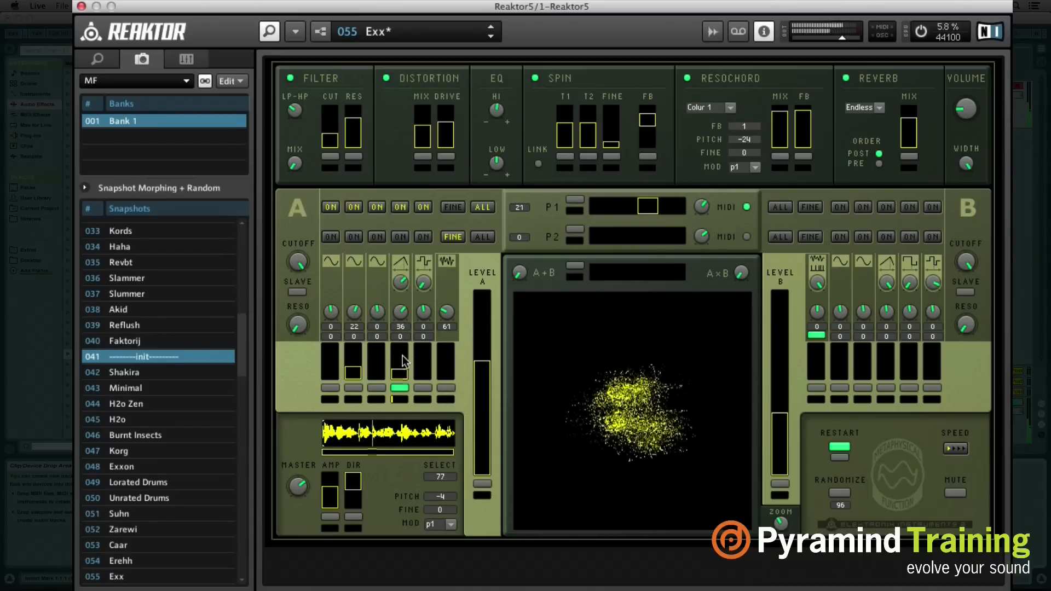
drag(401, 362, 400, 405)
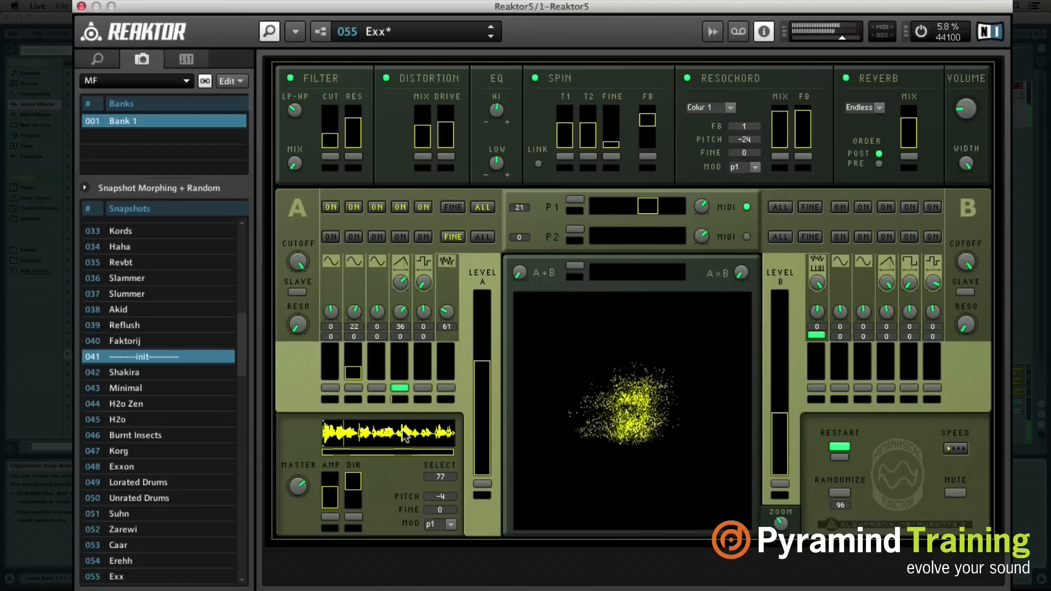
click(356, 518)
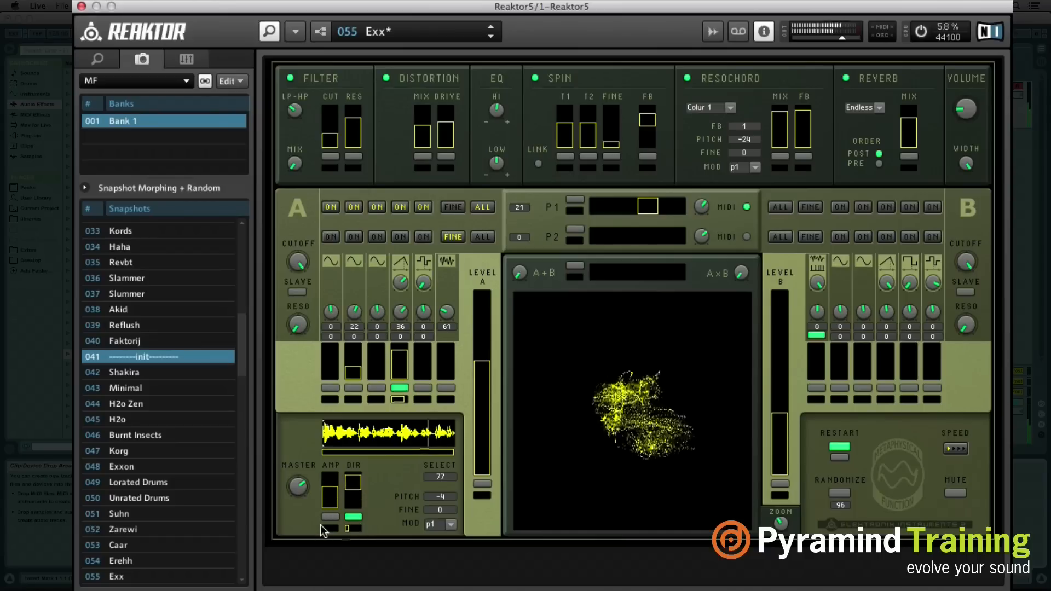
drag(445, 497, 462, 453)
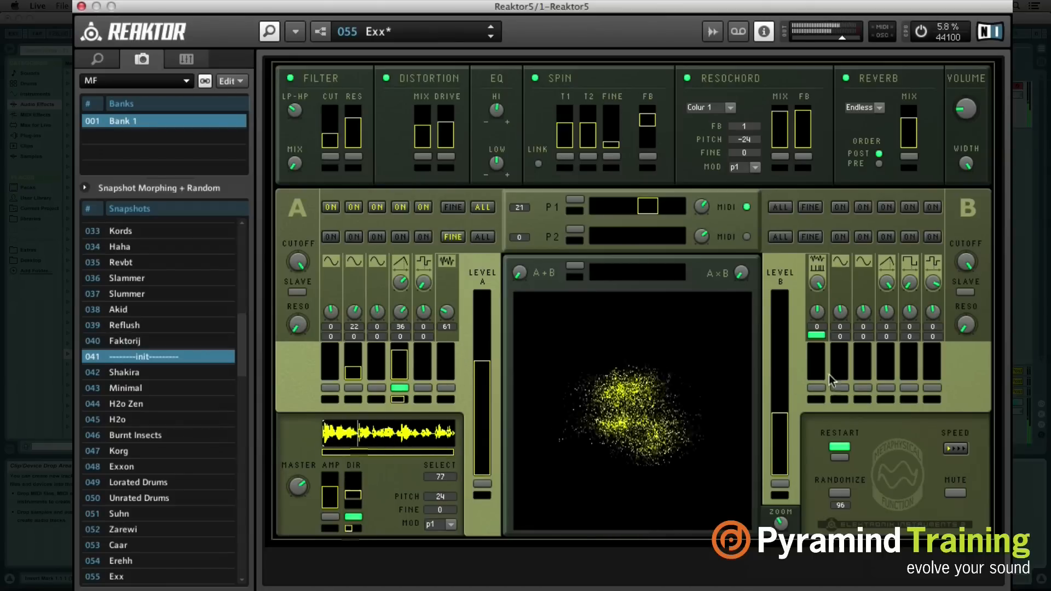
Enable automation on the first section B oscillator's level and set its pitch to 61
click(810, 389)
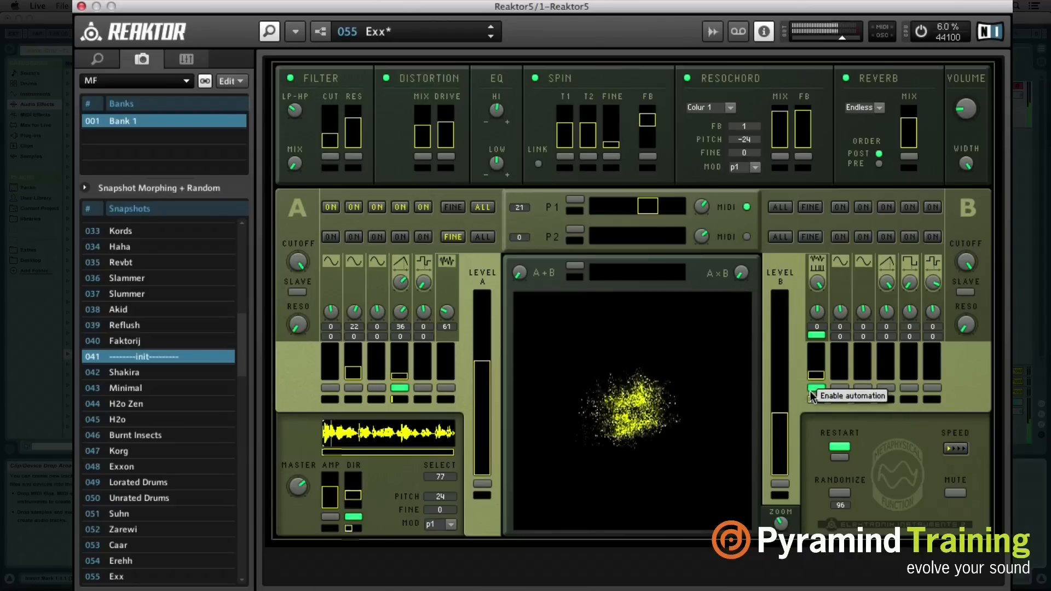
drag(818, 310, 817, 235)
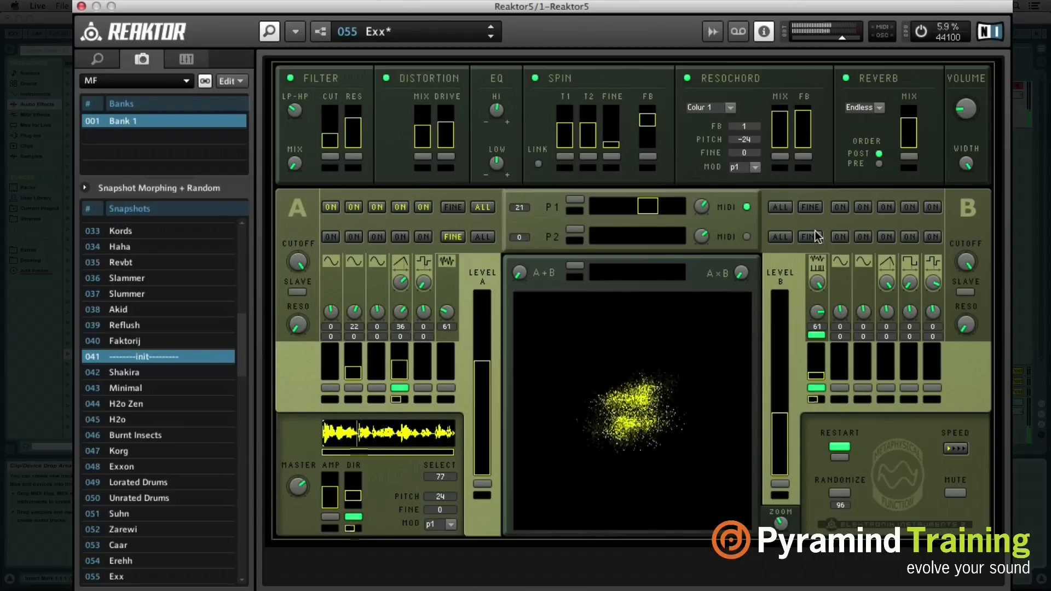
Lower the reverb Mix, enable its automation and adjust the automation rate
drag(929, 136, 926, 171)
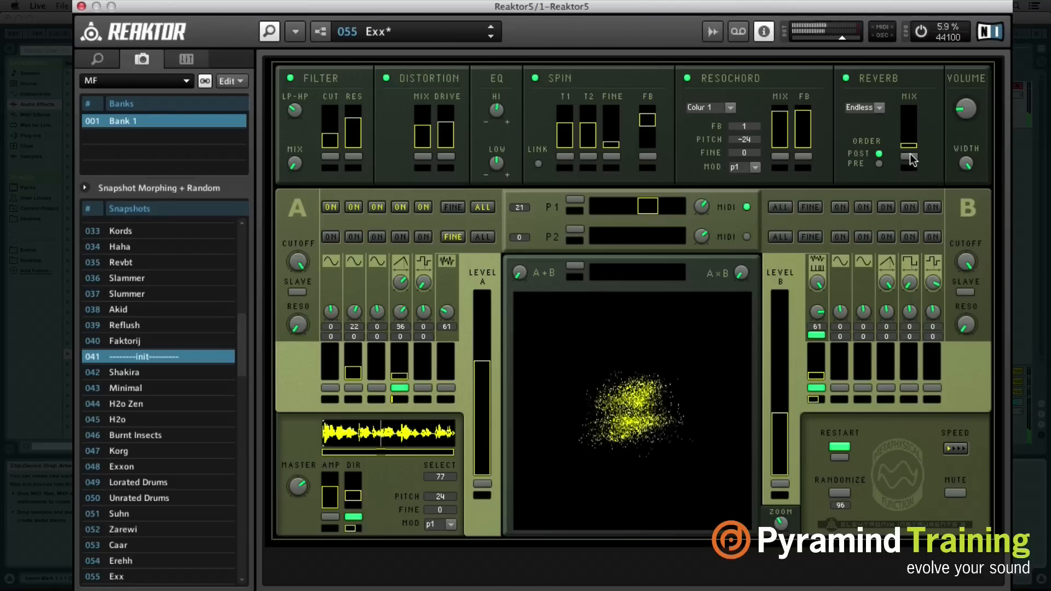
click(909, 157)
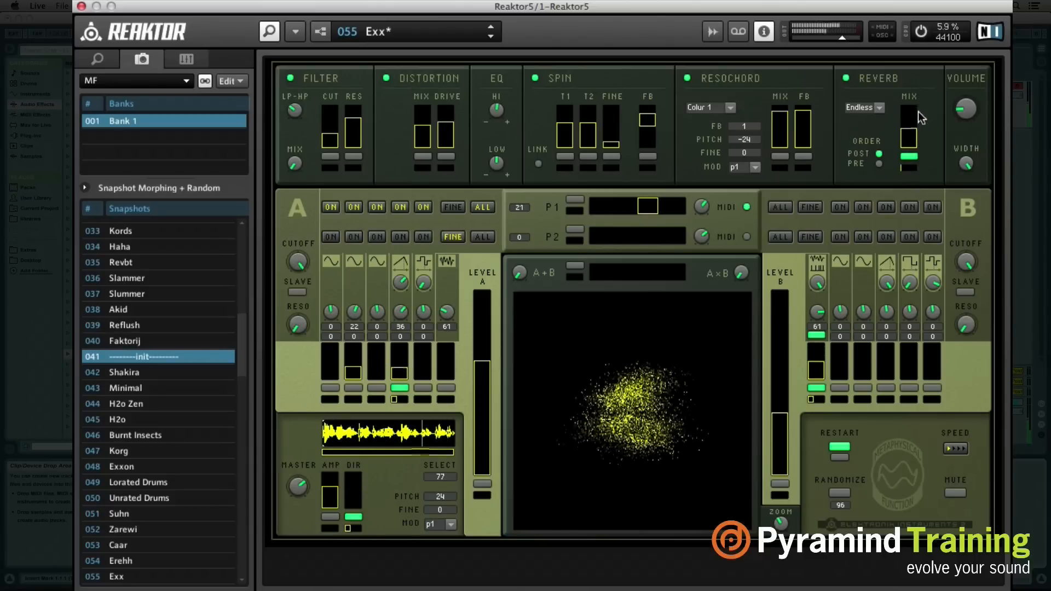
drag(918, 98, 920, 122)
click(903, 169)
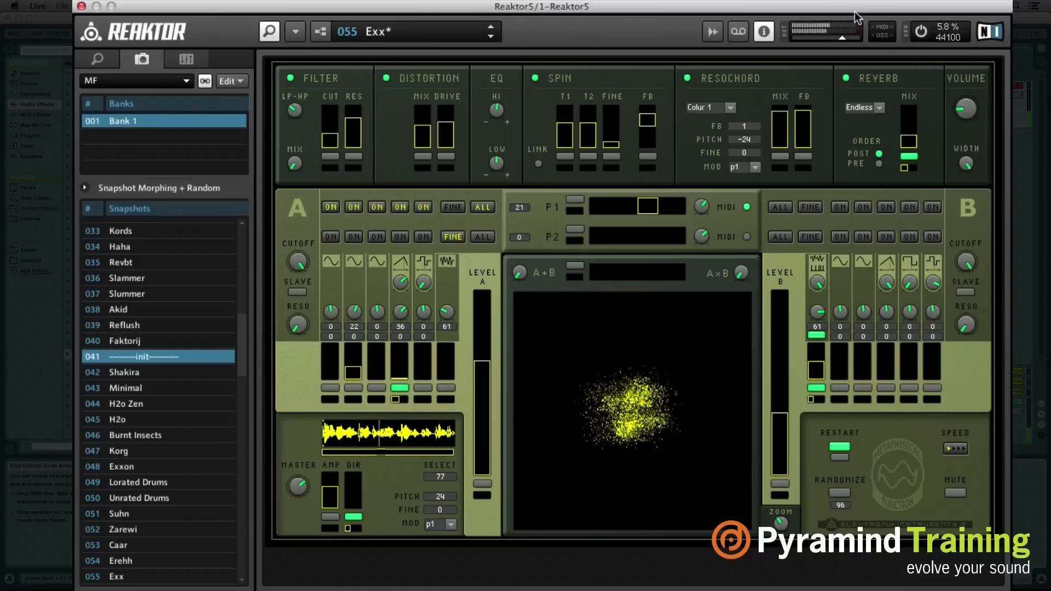
Try the sample modulator's Pitch at -100, and bring it back up to -50
drag(432, 497, 433, 552)
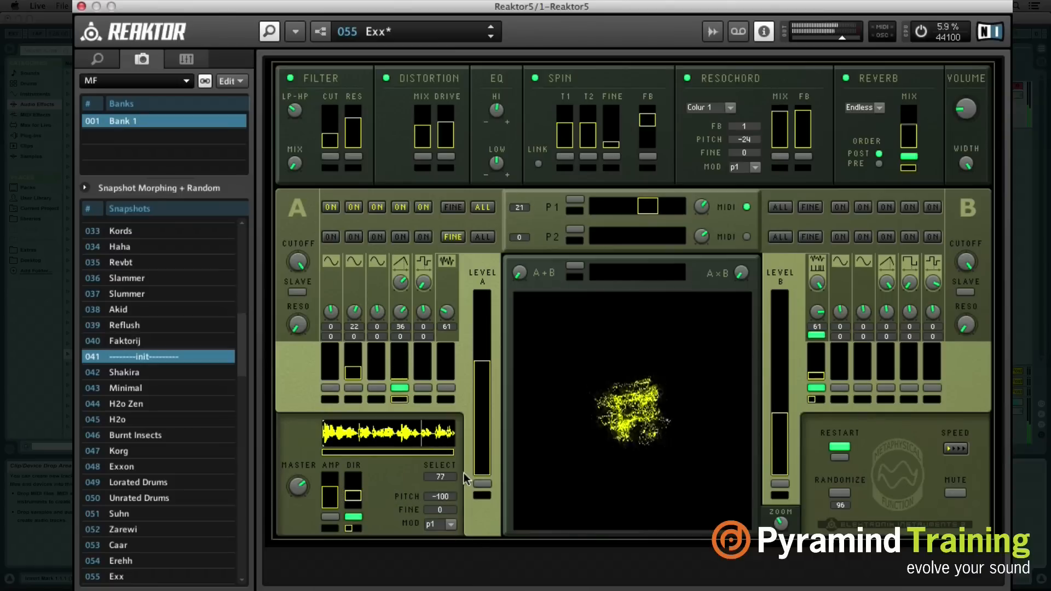
drag(448, 496, 460, 427)
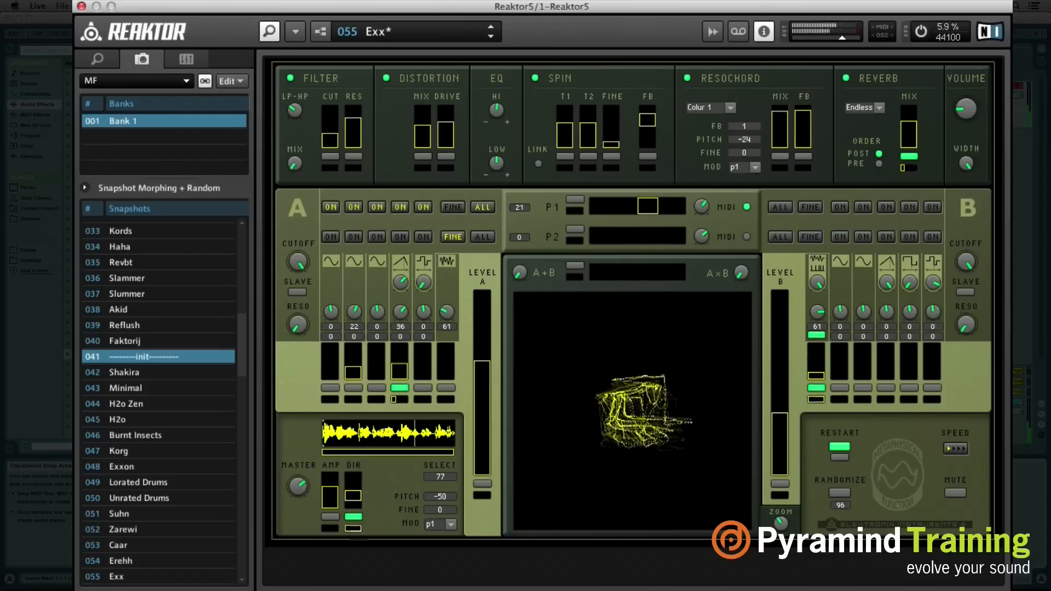
Add an audio track in Live, set its input to Resampling and name it drone
key(super+t)
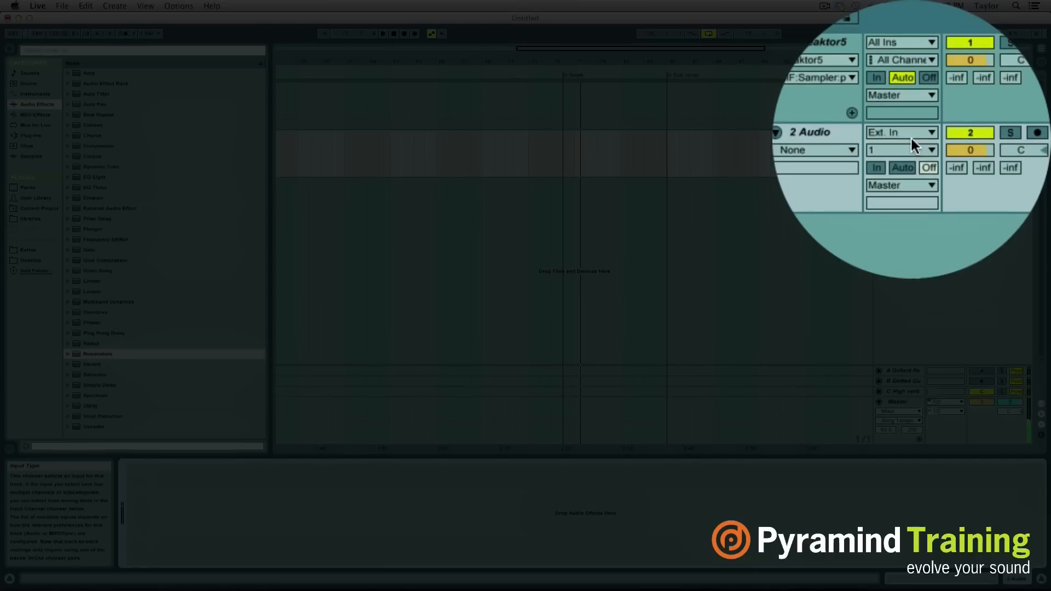
click(949, 136)
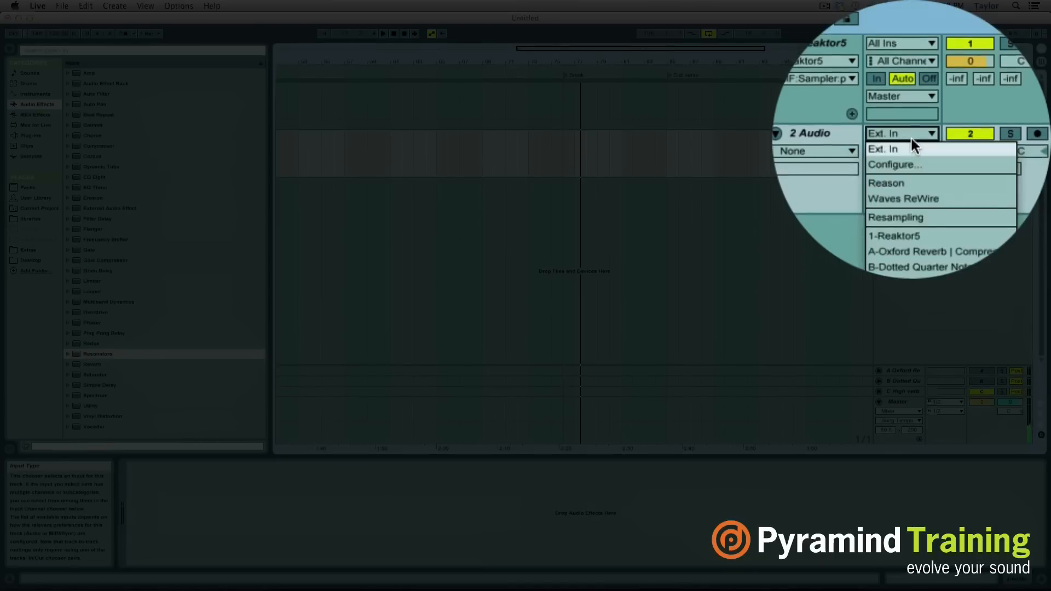
click(942, 179)
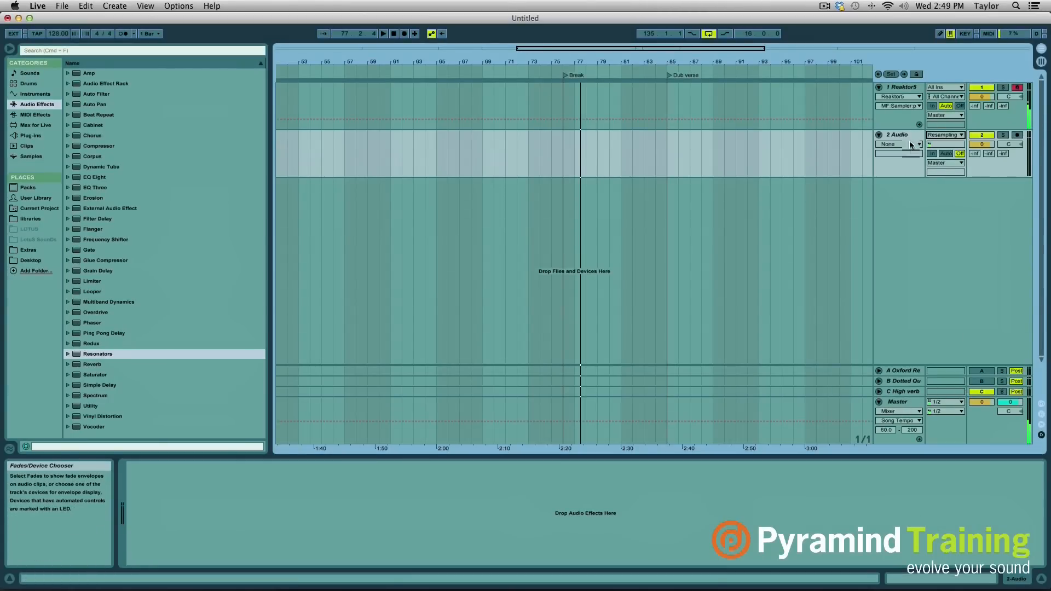
key(super+r)
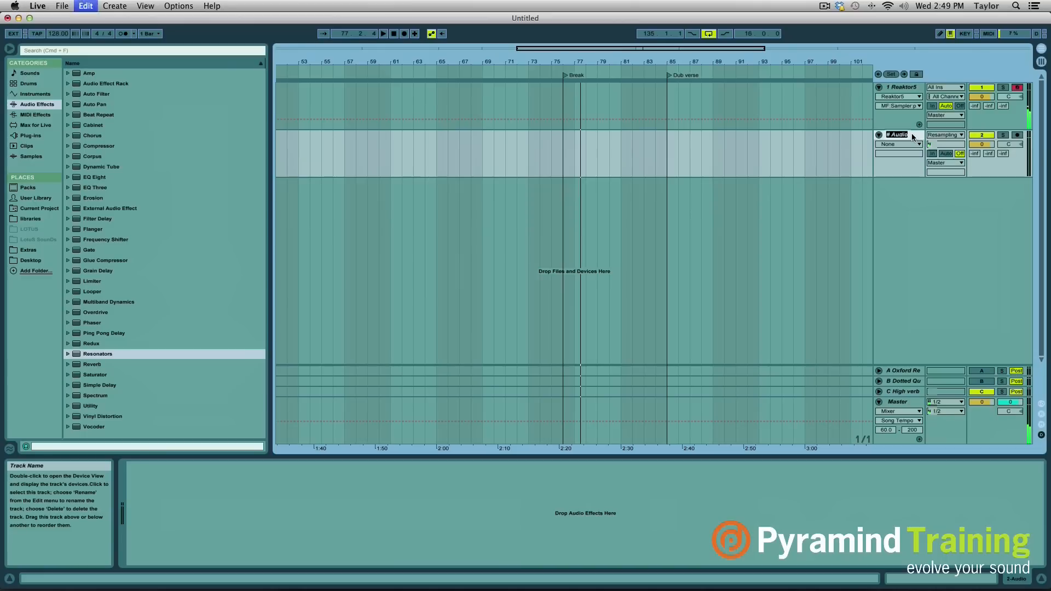
text(drone)
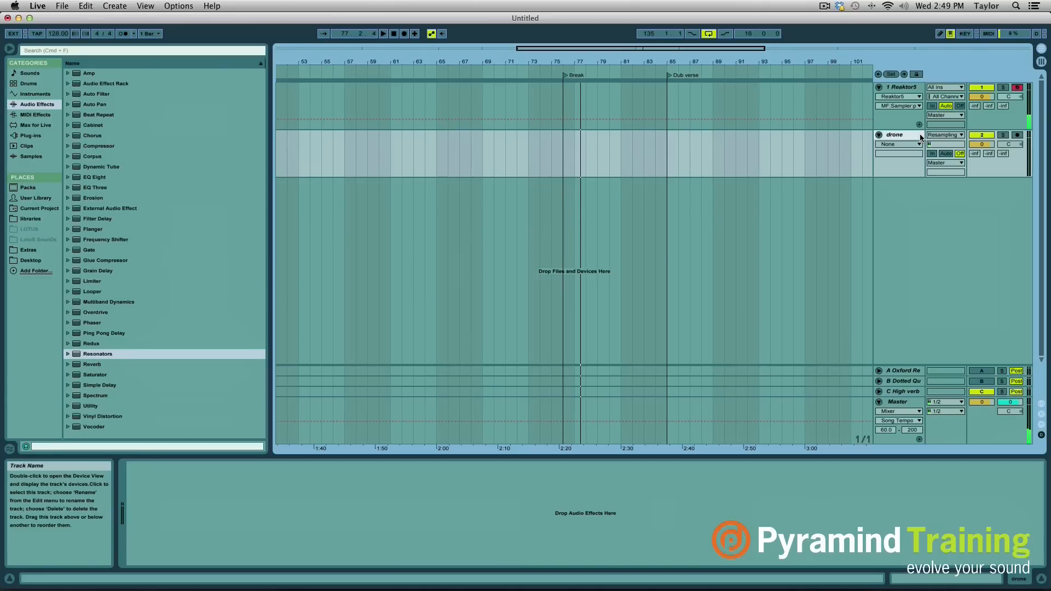
Arm the drone track and start recording it from the beginning of the arrangement
click(1016, 136)
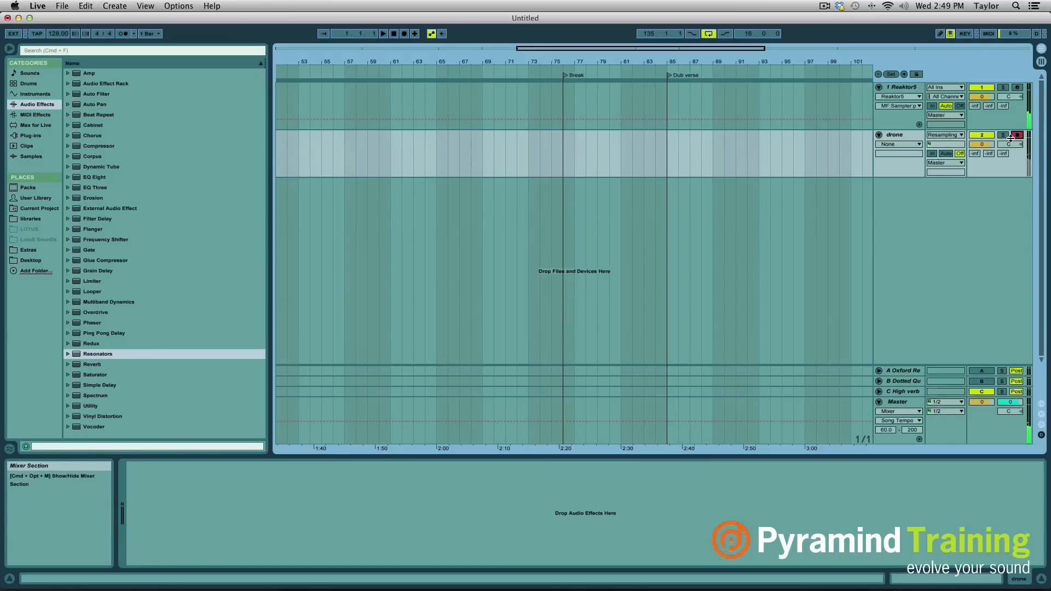
key(F9)
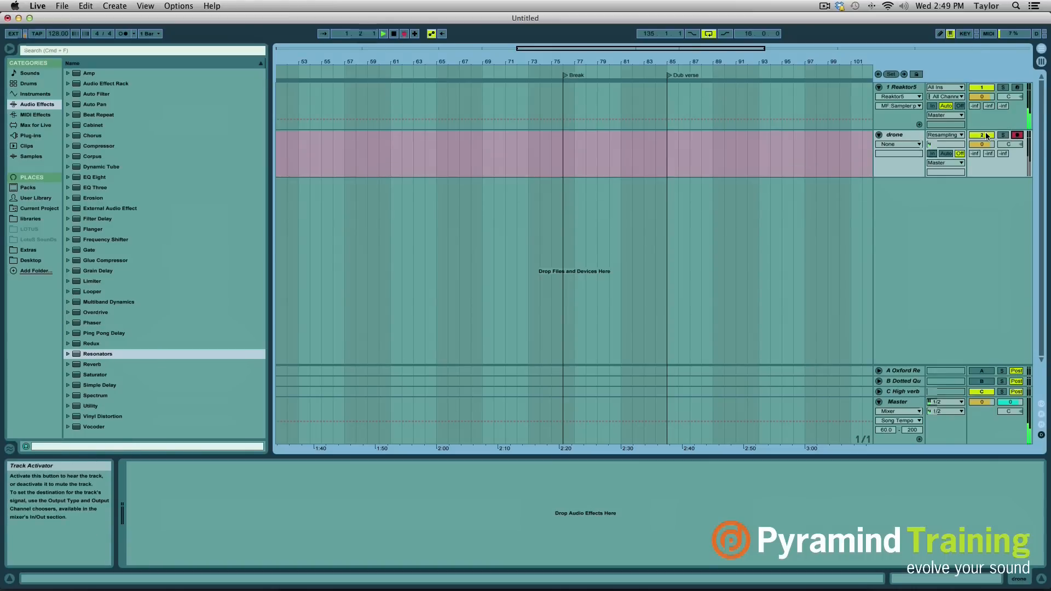
drag(330, 60, 483, 17)
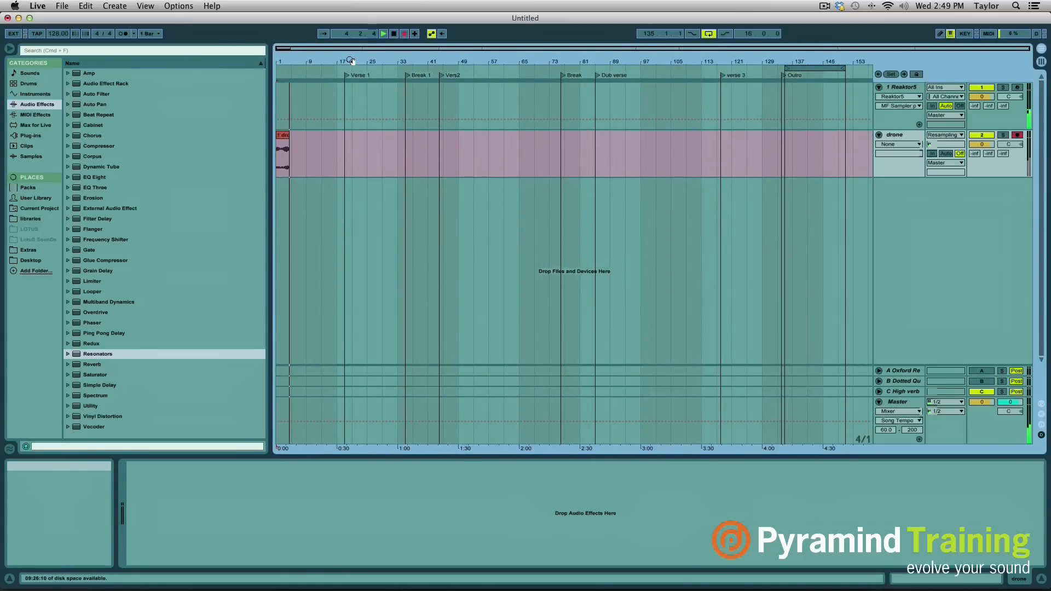
Return to the Reaktor instrument, raise the sample modulator's Pitch to -7 and bring P1 down to 0
click(913, 87)
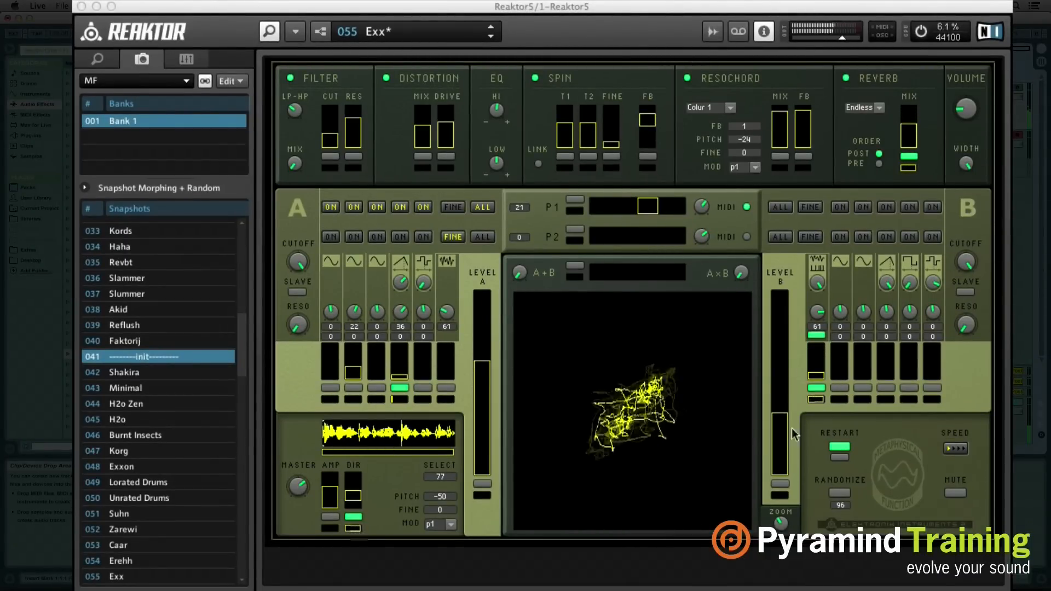
drag(450, 498, 457, 435)
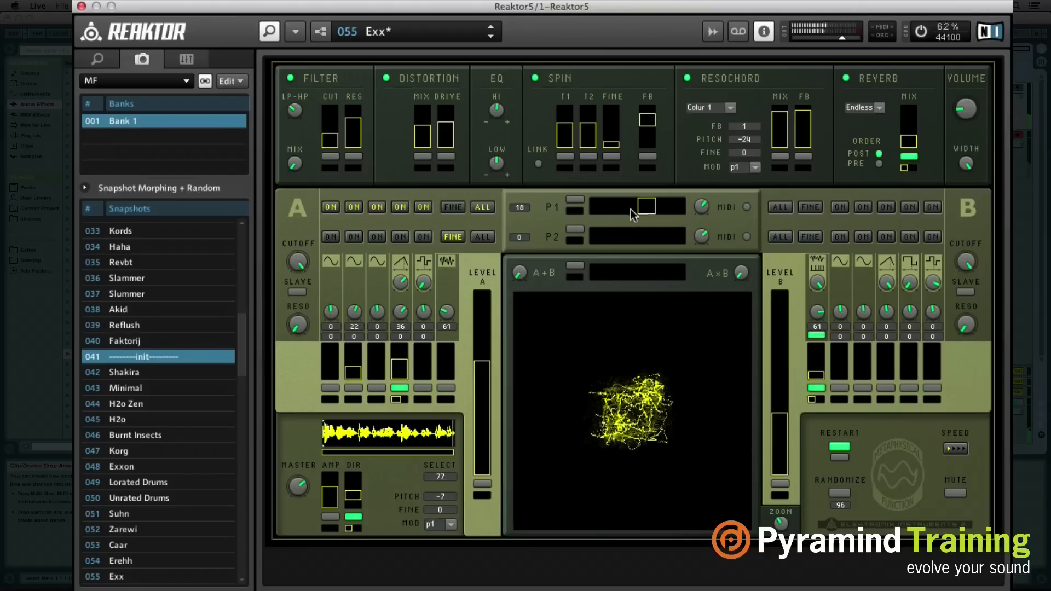
drag(637, 209, 593, 219)
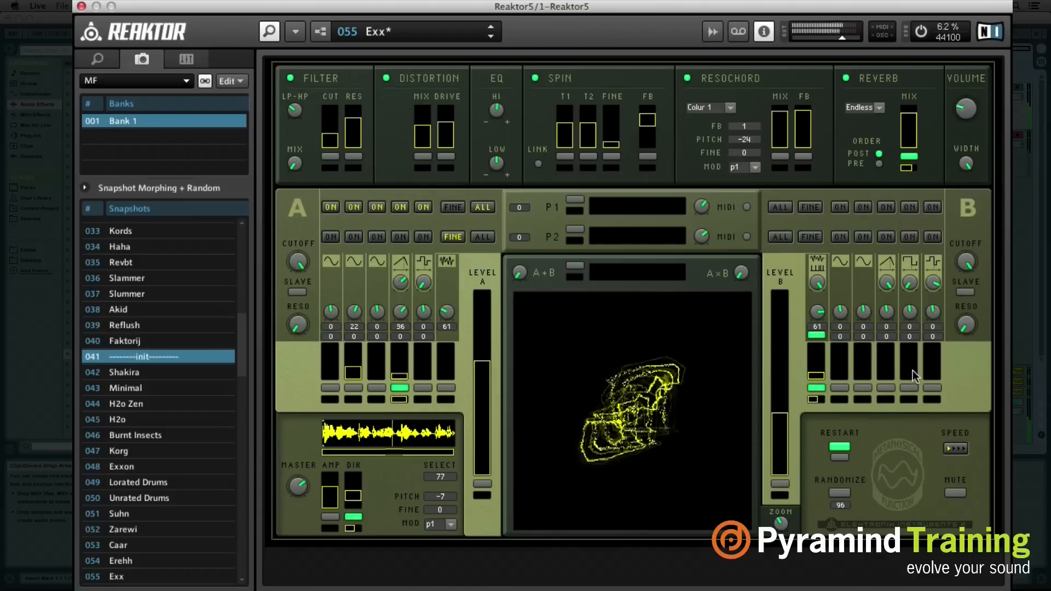
Raise the fifth section B oscillator's level with its pitch at 65, and bring the filter Cut down to about halfway
drag(912, 370, 918, 265)
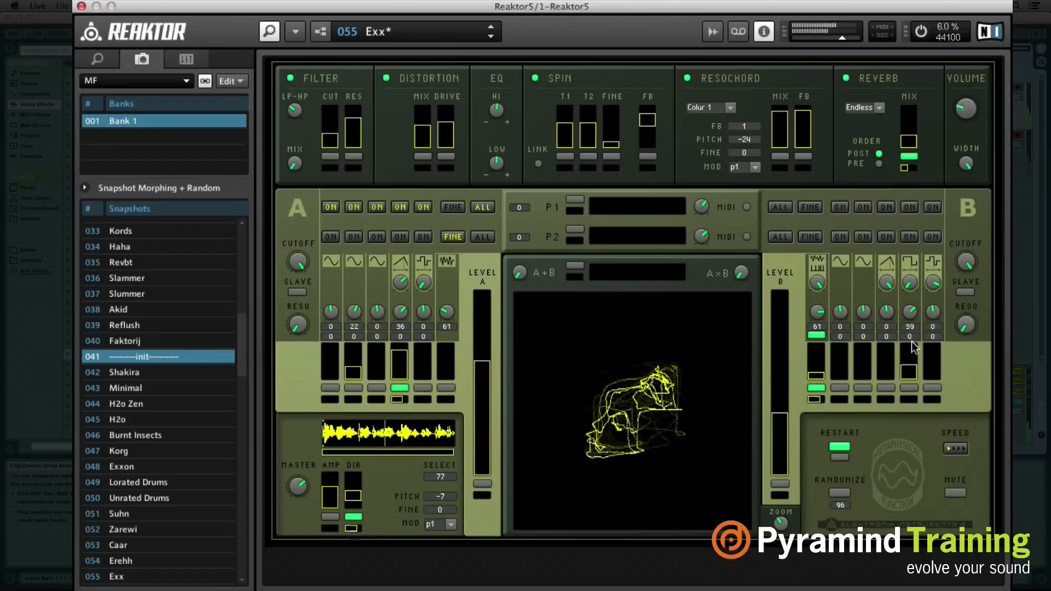
drag(911, 344, 918, 277)
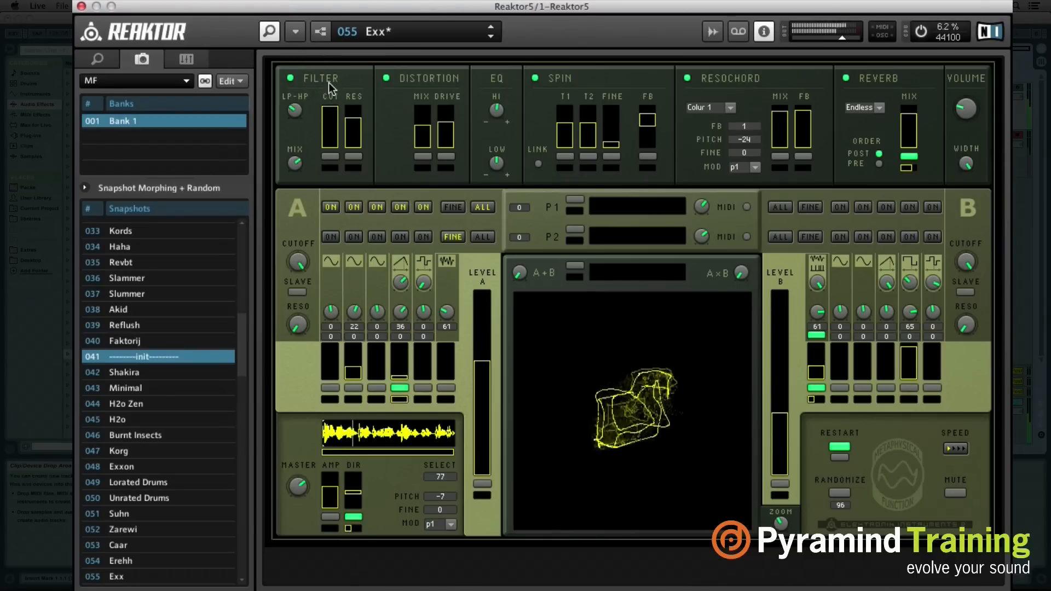
drag(328, 87, 328, 106)
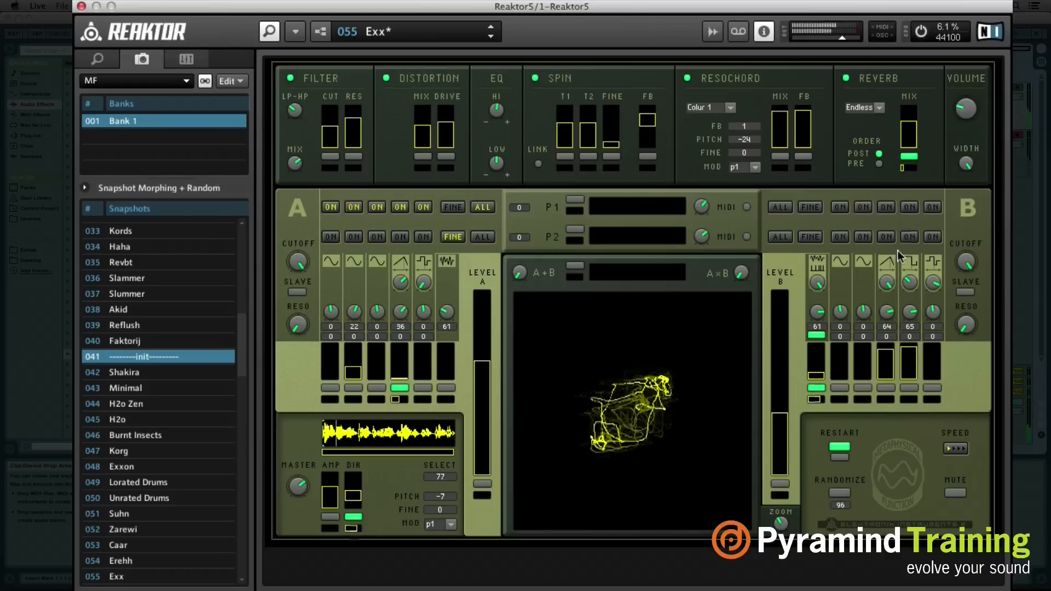
Raise Level B to about 70 percent and switch the Speed to three arrows
drag(783, 356, 783, 347)
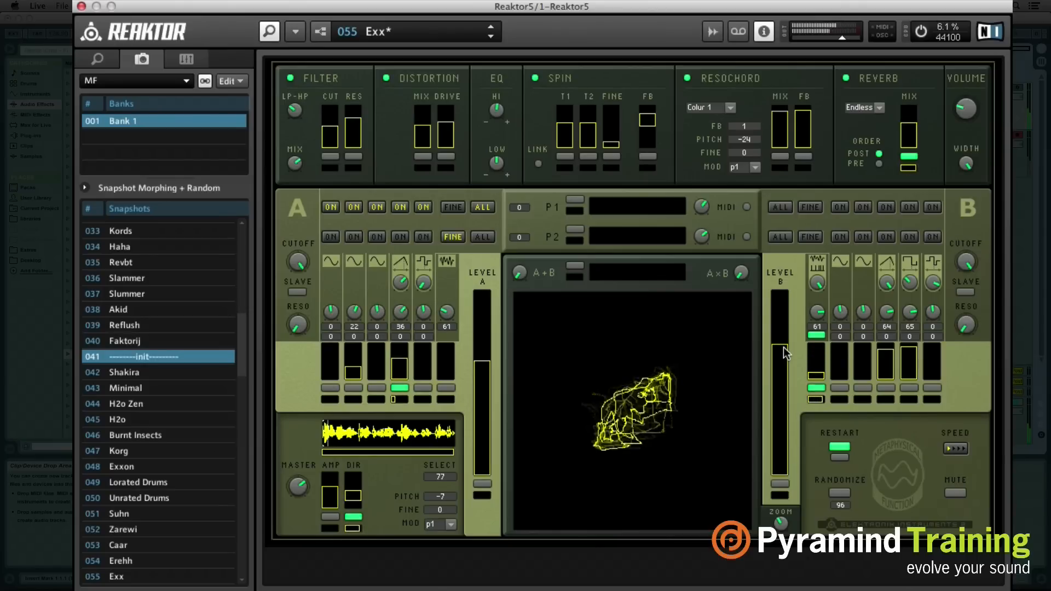
click(955, 450)
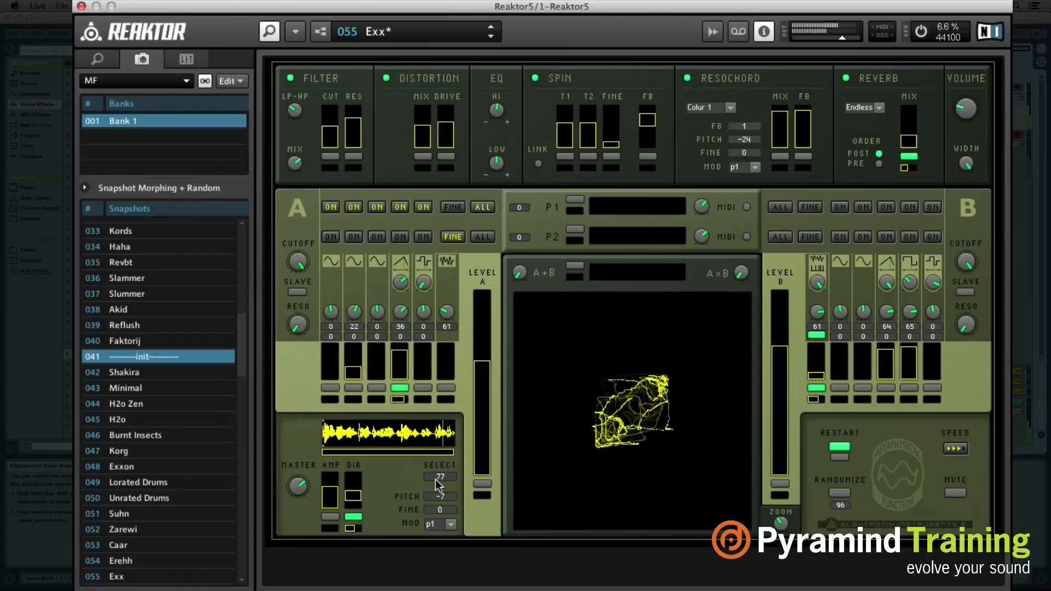
Set the sample modulator to sample 70 with AMP at full and Pitch at -65, and turn off its DIR automation
mouse_move(438, 480)
mouse_down()
mouse_move(450, 478)
mouse_move(450, 491)
mouse_up()
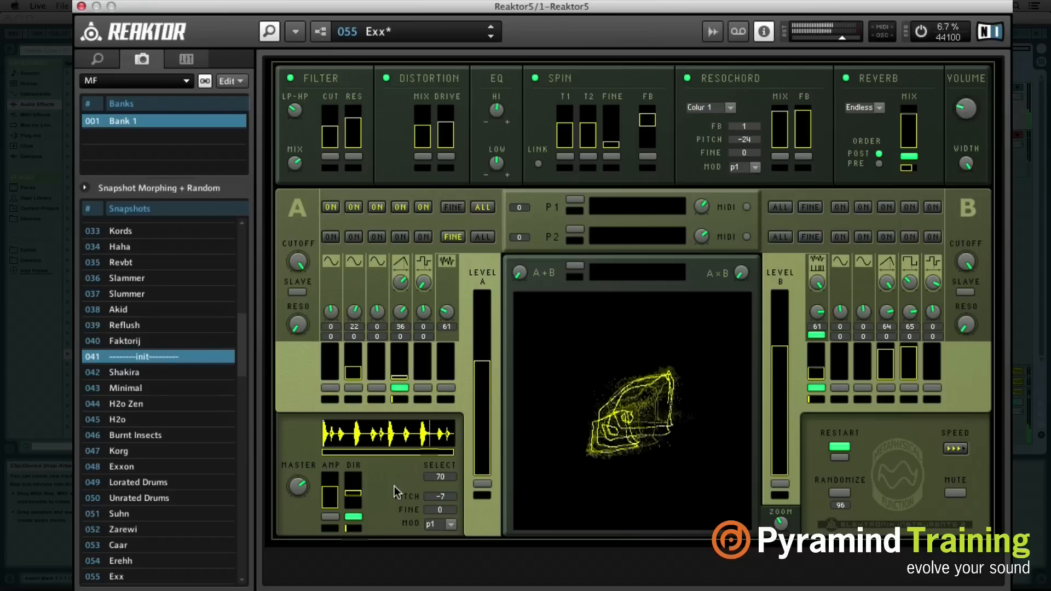
drag(335, 488, 336, 451)
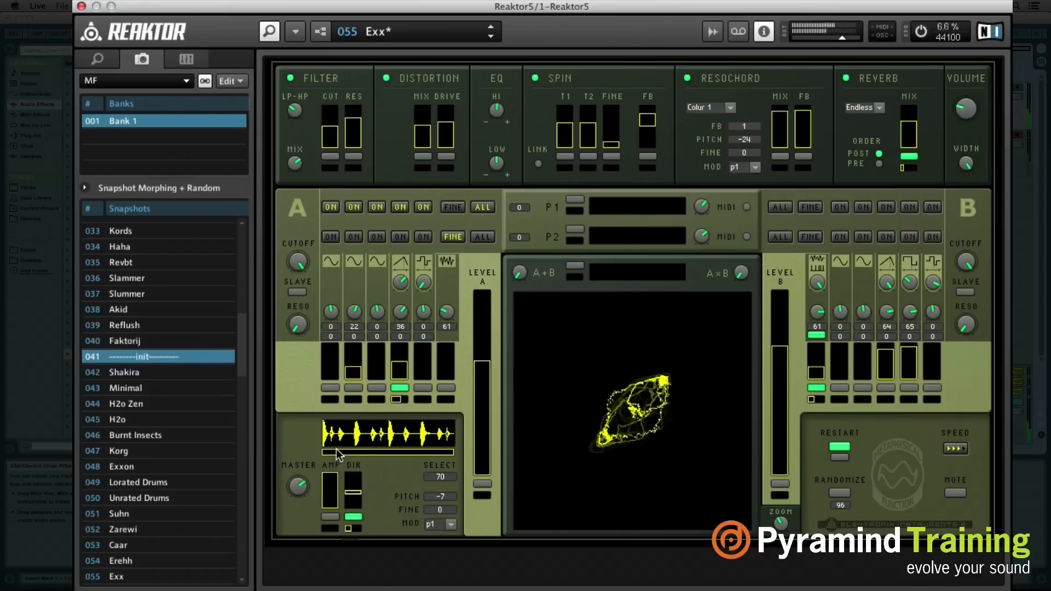
drag(442, 496, 456, 581)
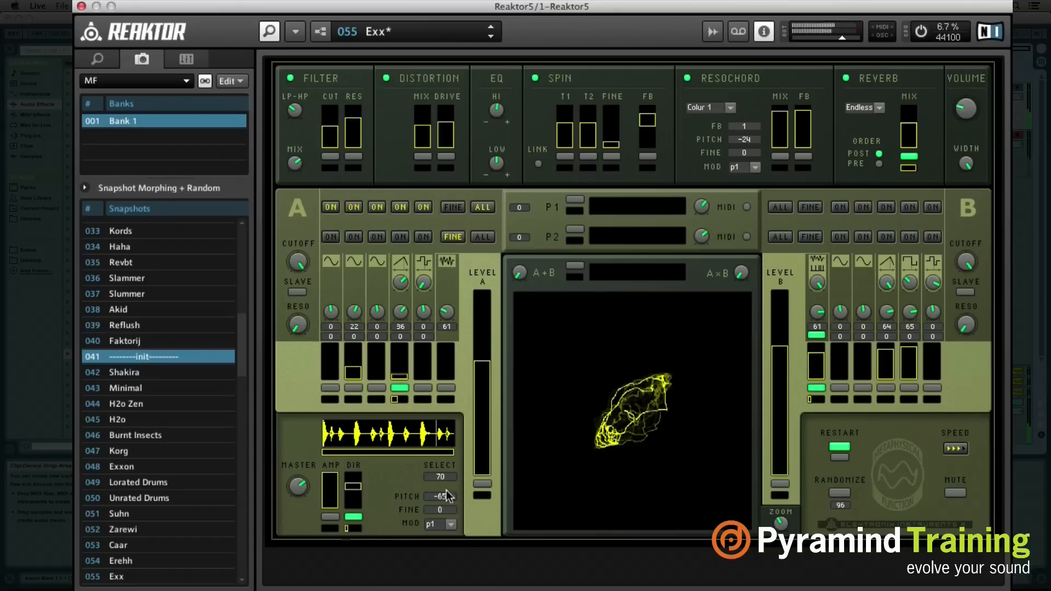
click(352, 520)
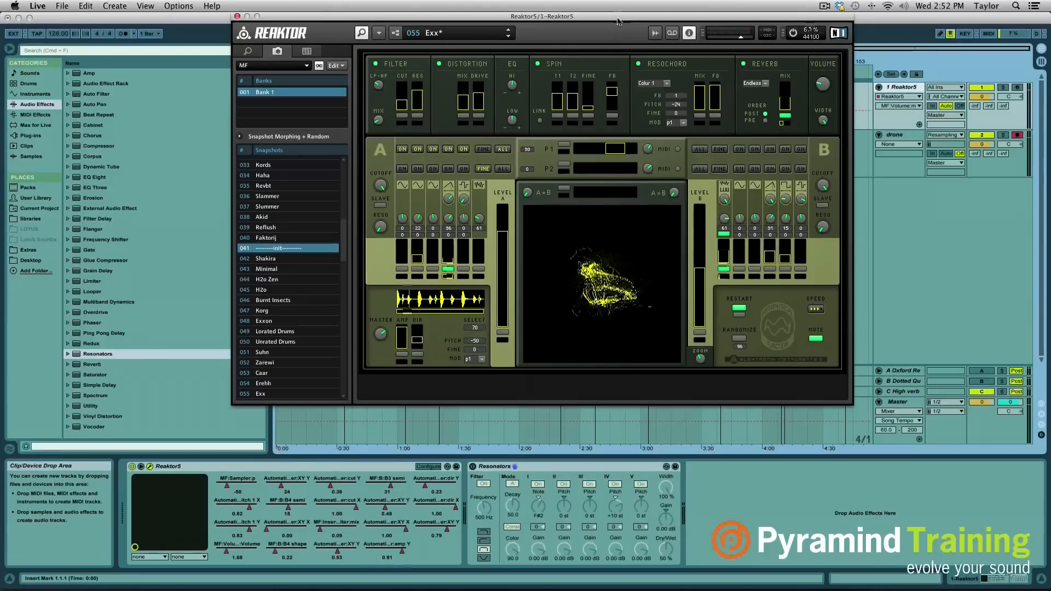
Move the Reaktor window aside to examine the recorded drone clip in the arrangement, and bring the window back over it
drag(622, 16, 662, 257)
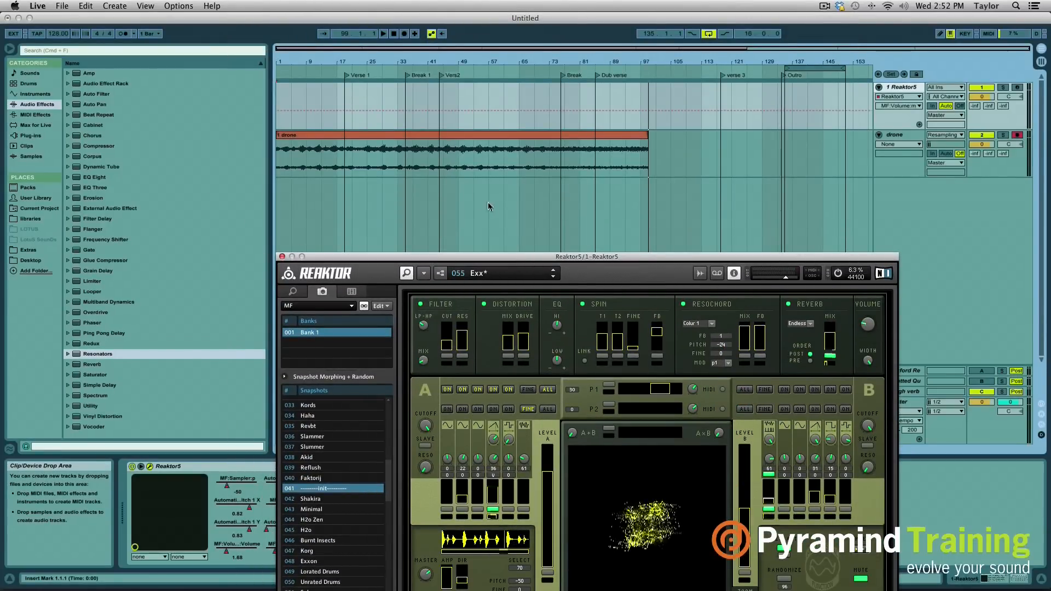
drag(529, 256, 1047, 207)
drag(960, 206, 955, 288)
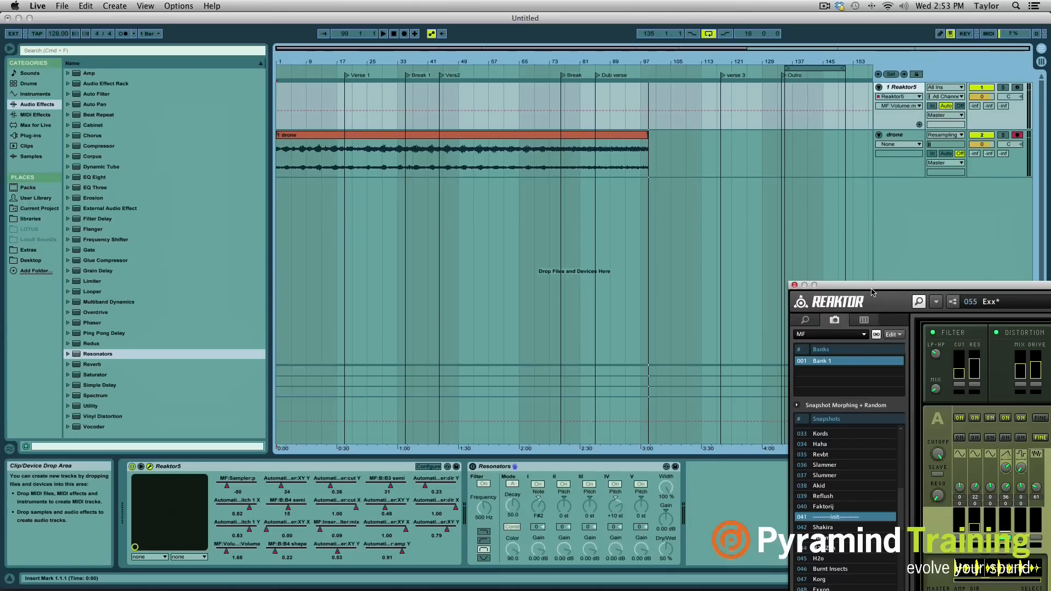
drag(872, 290, 435, 4)
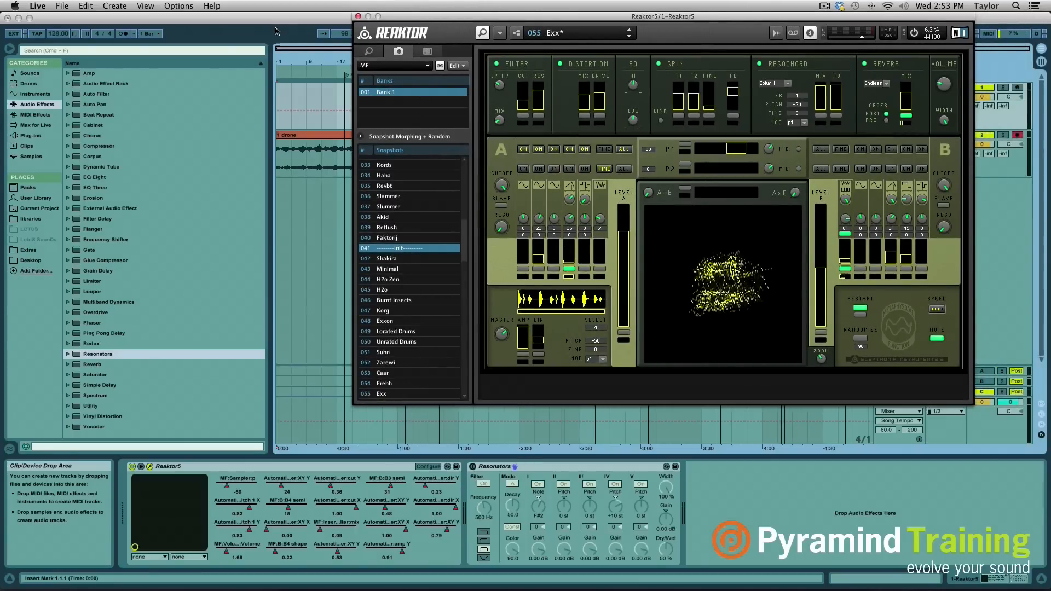